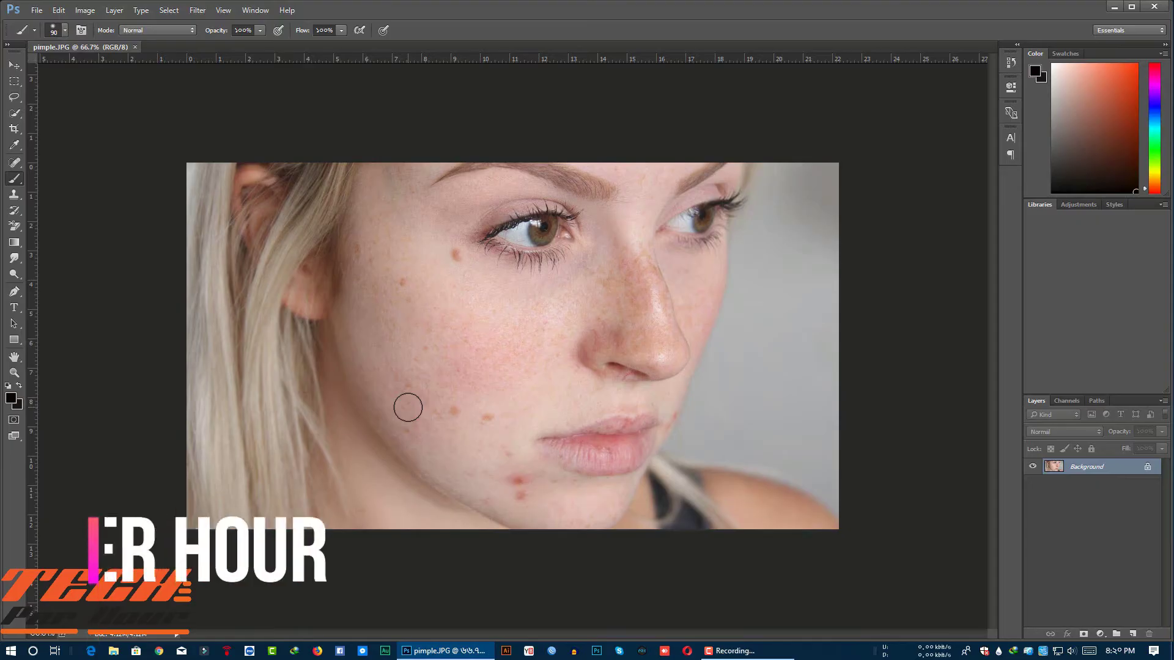
# Darken the photo's midtones slightly with a Levels adjustment on the RGB channel
pyautogui.hotkey('ctrl', 'l')
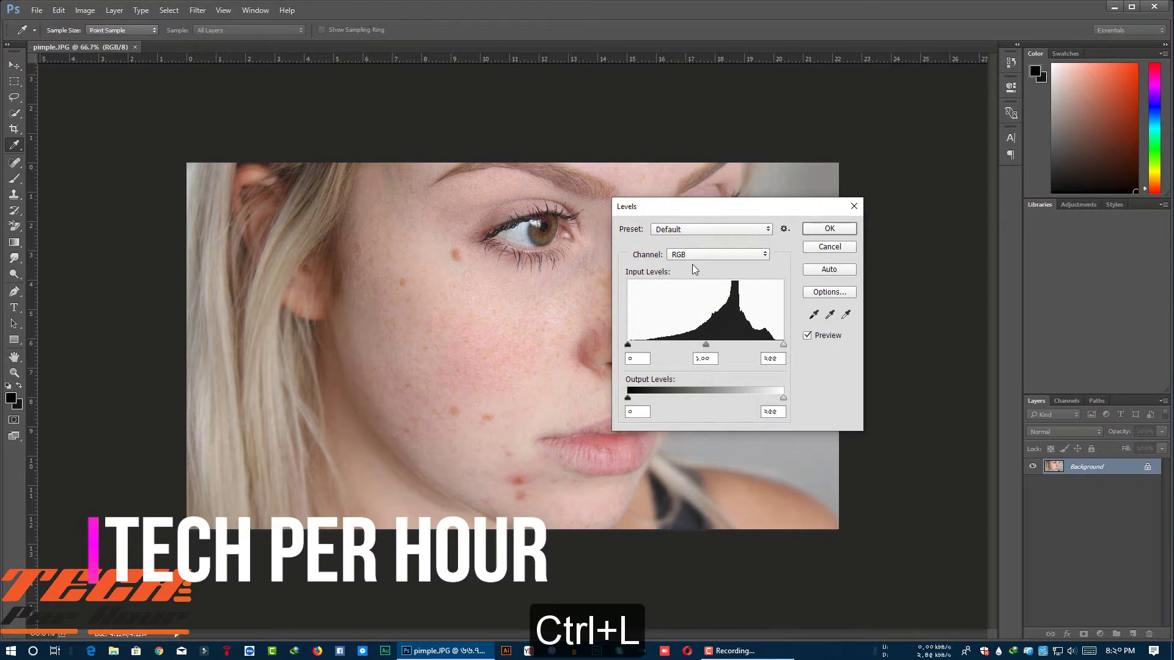
pyautogui.moveTo(709, 207); pyautogui.dragTo(900, 226)
pyautogui.click(897, 364)
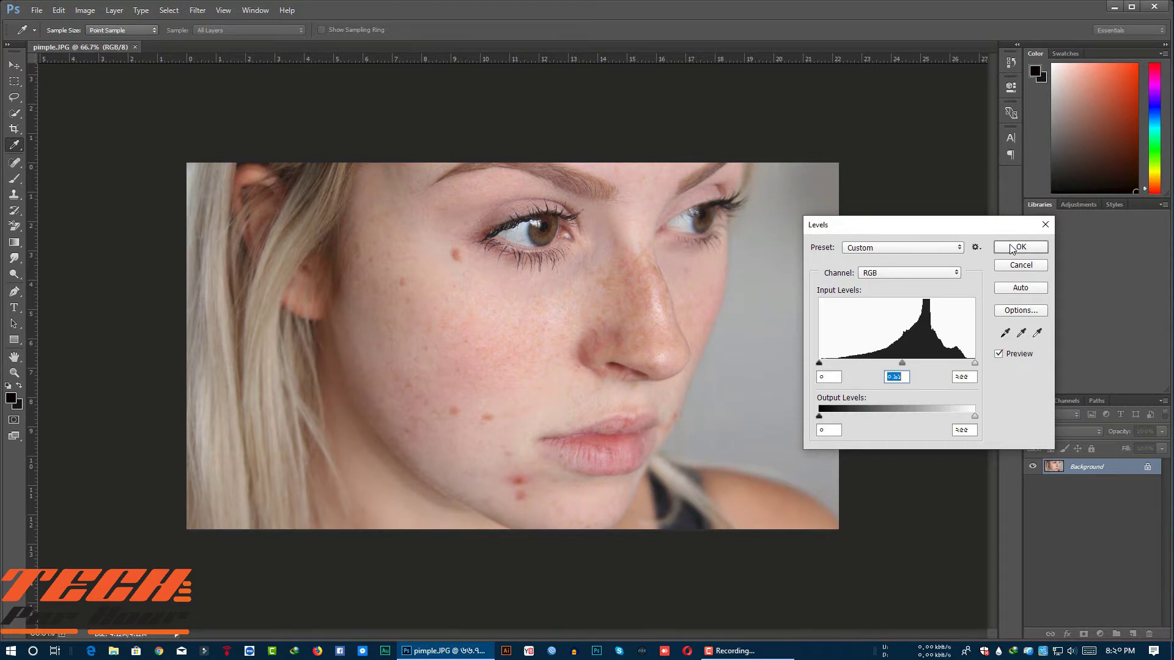
pyautogui.click(1011, 247)
pyautogui.press('b')
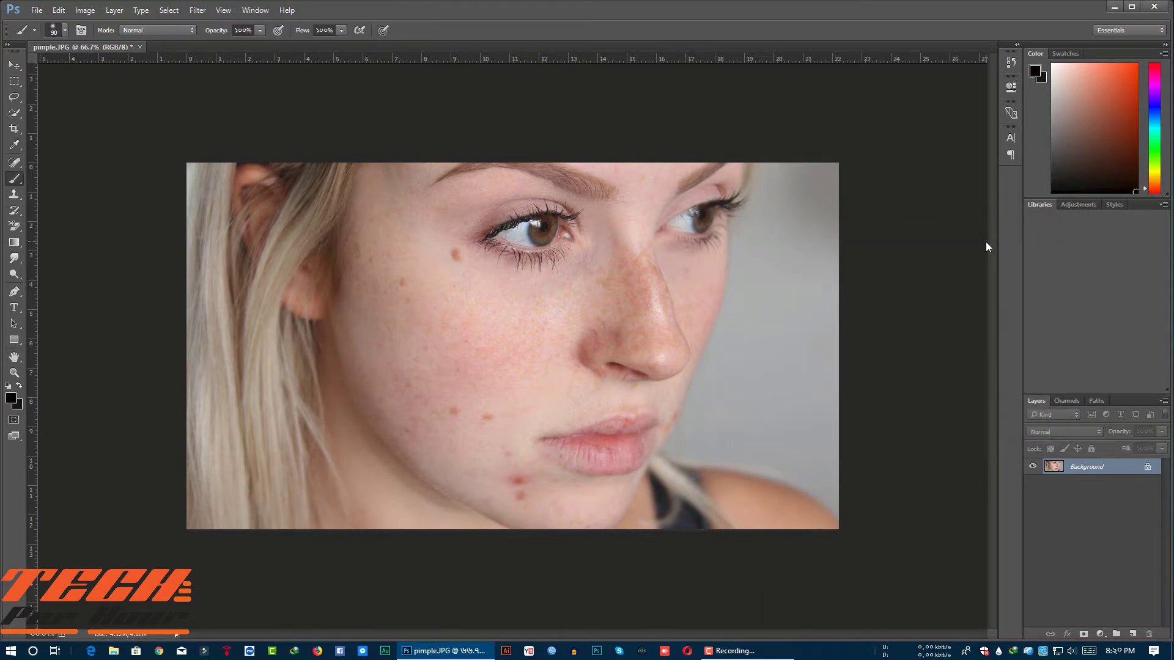
# Duplicate the Background layer as an inverted copy in Vivid Light blend mode
pyautogui.hotkey('ctrl', 'j')
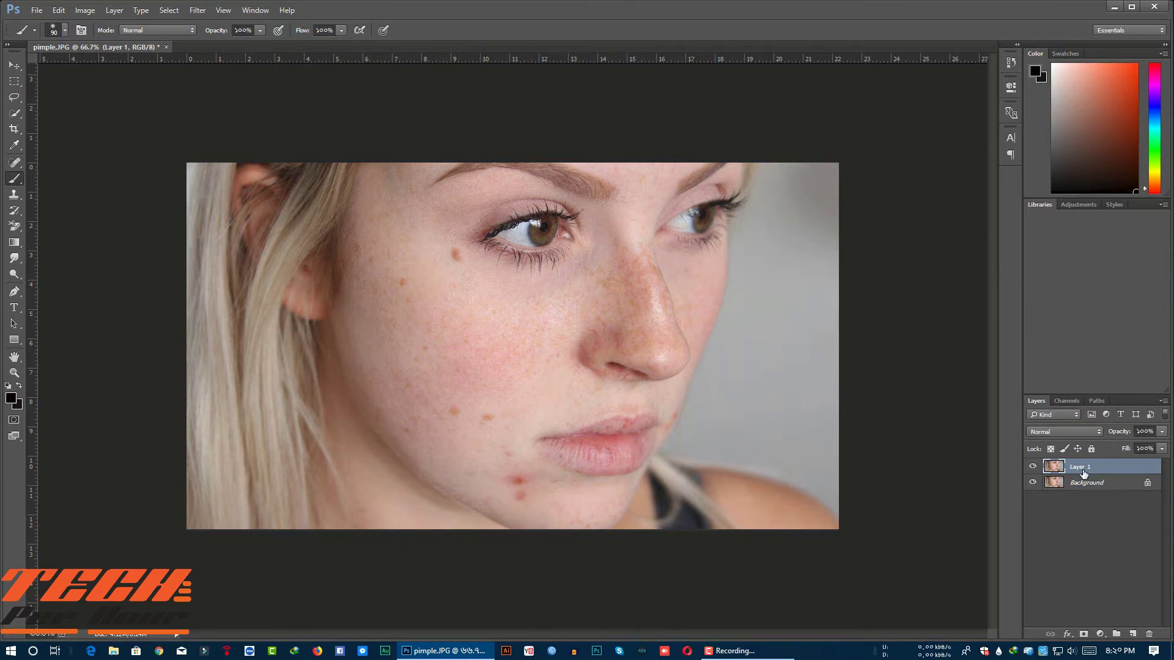
pyautogui.hotkey('ctrl', 'i')
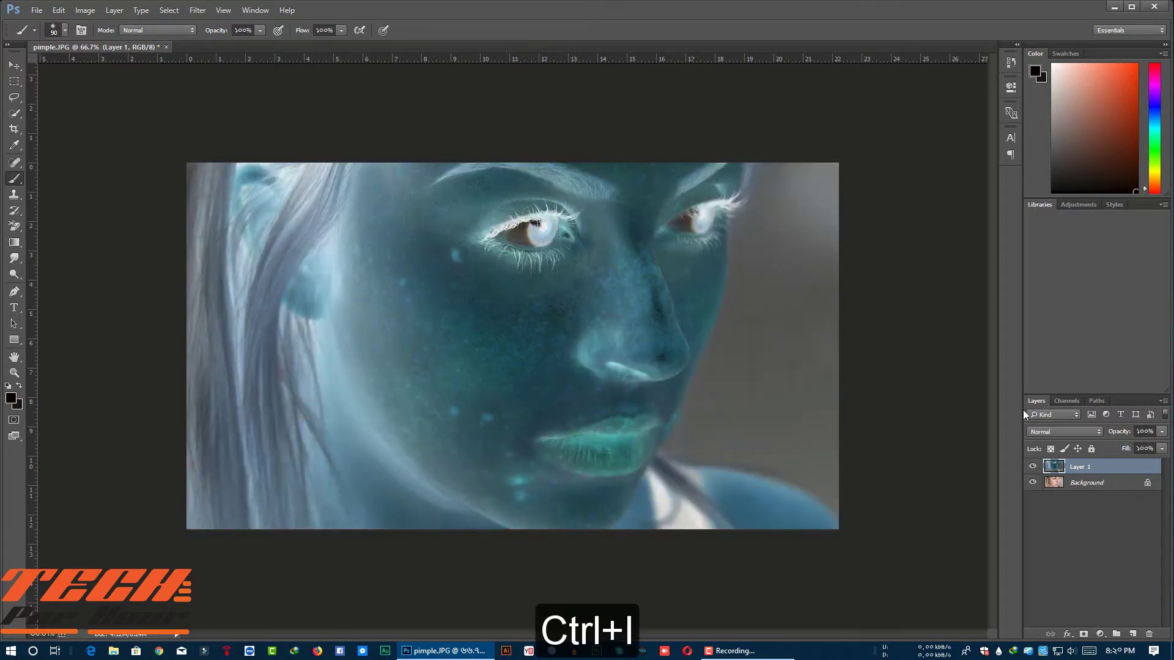
pyautogui.click(1054, 431)
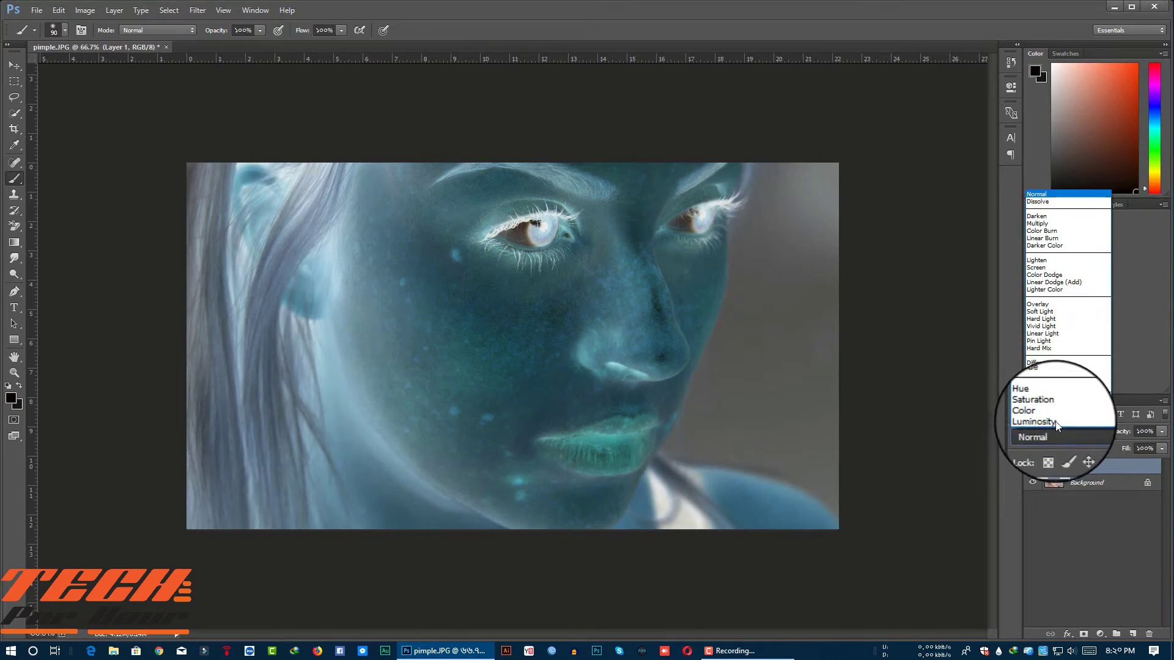
pyautogui.click(1047, 328)
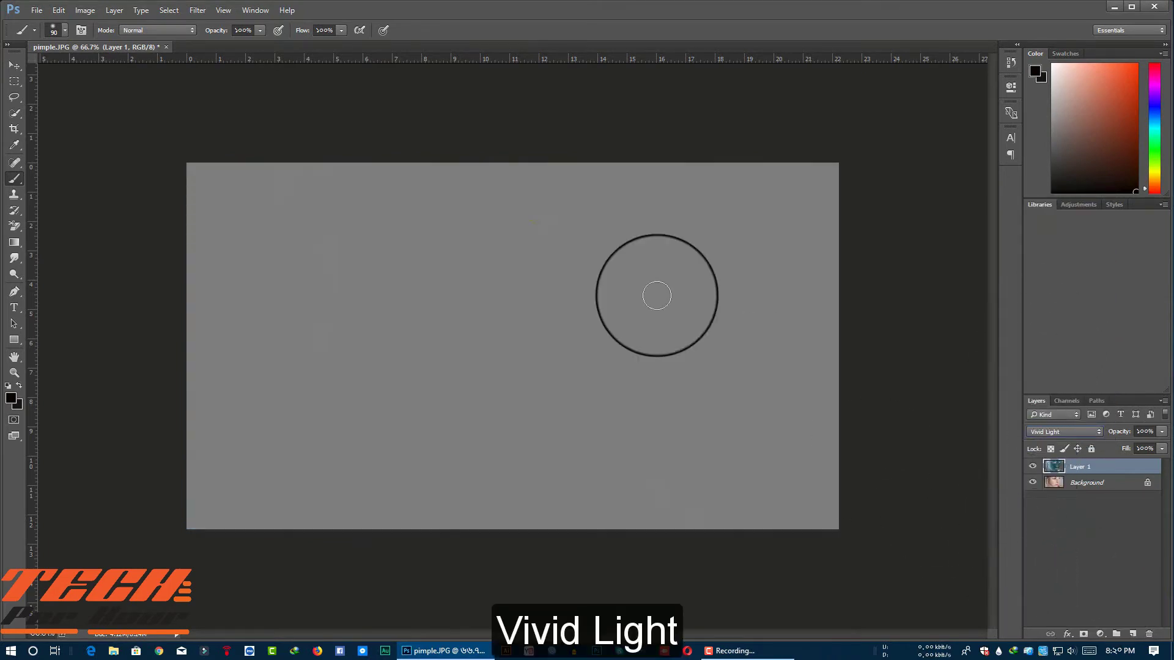
# Apply a High Pass filter to the inverted Layer 1 so the skin detail softens
pyautogui.click(197, 11)
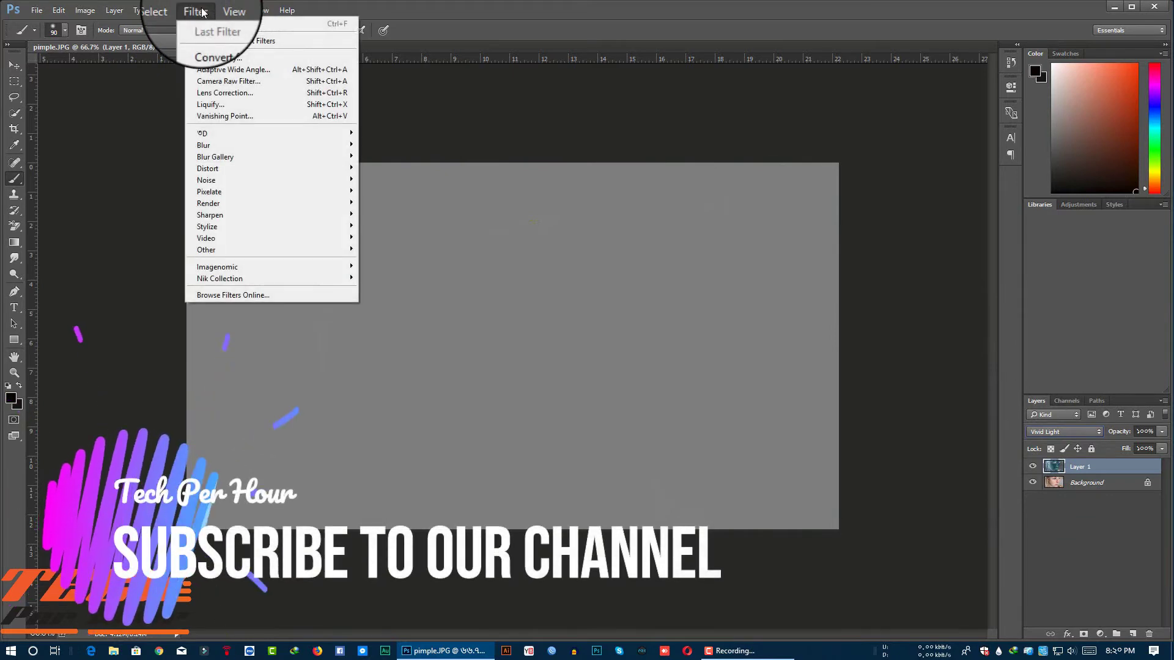
pyautogui.moveTo(263, 249)
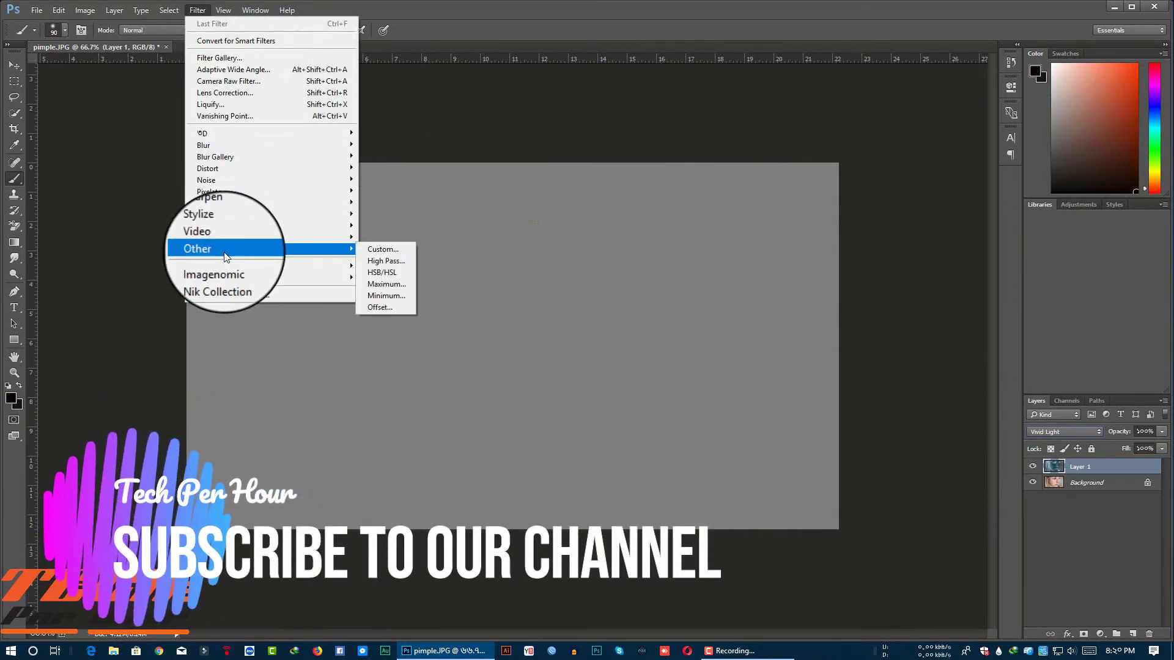
pyautogui.click(385, 260)
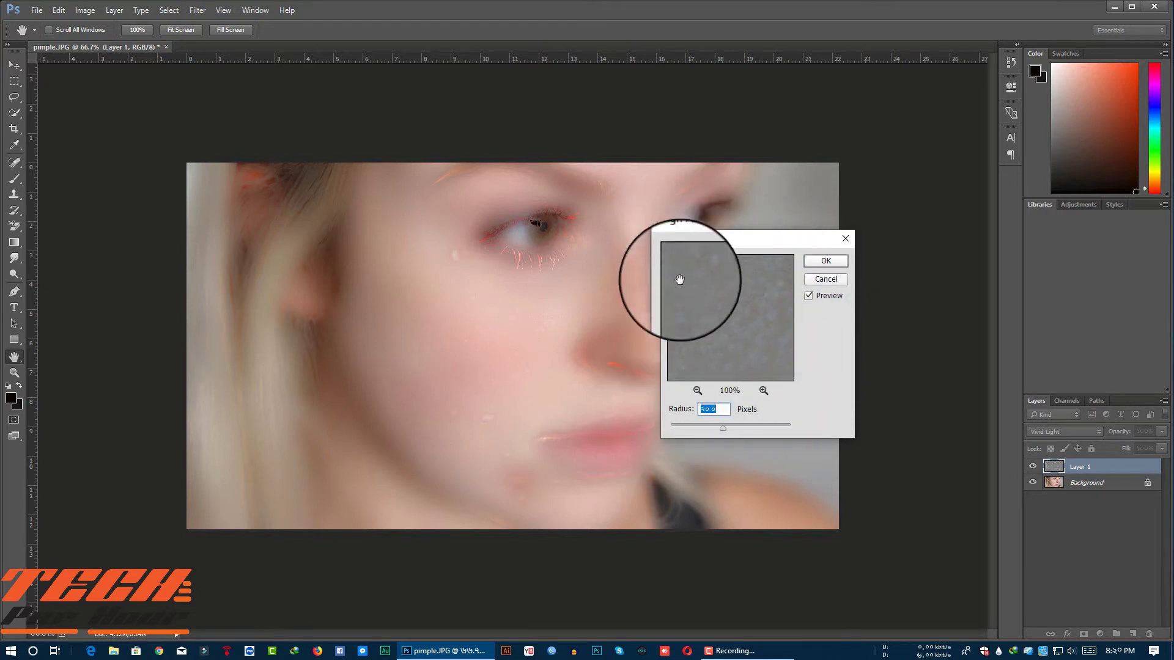
pyautogui.click(835, 262)
pyautogui.press('b')
# Apply a Gaussian Blur with a very small radius to Layer 1
pyautogui.click(201, 12)
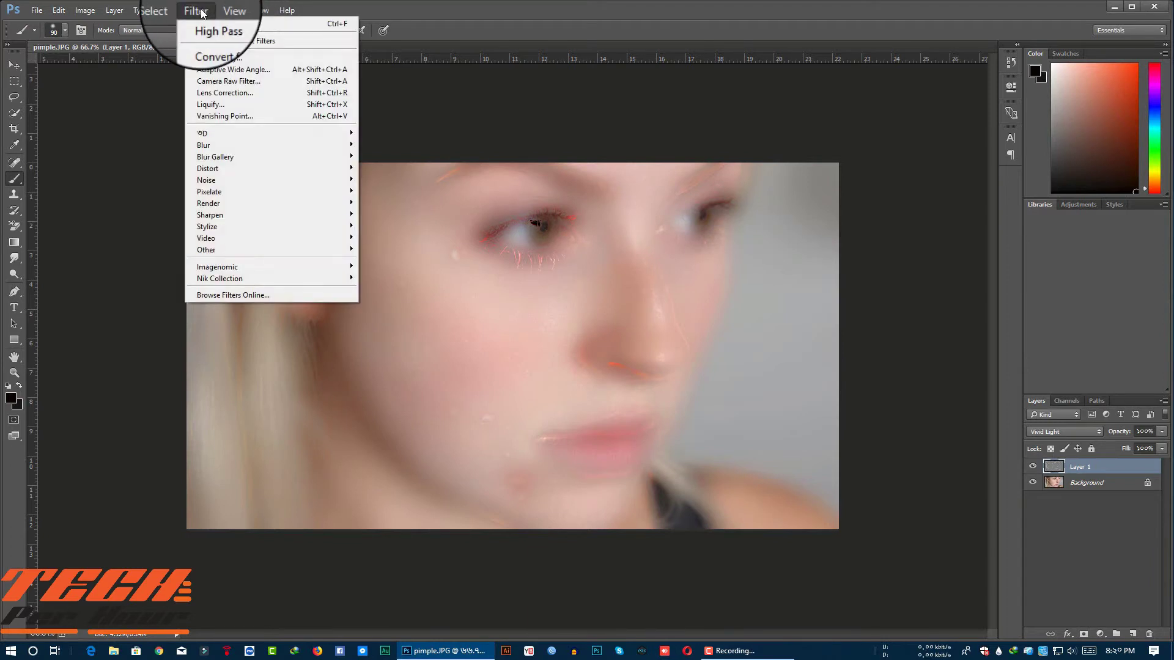
pyautogui.moveTo(215, 143)
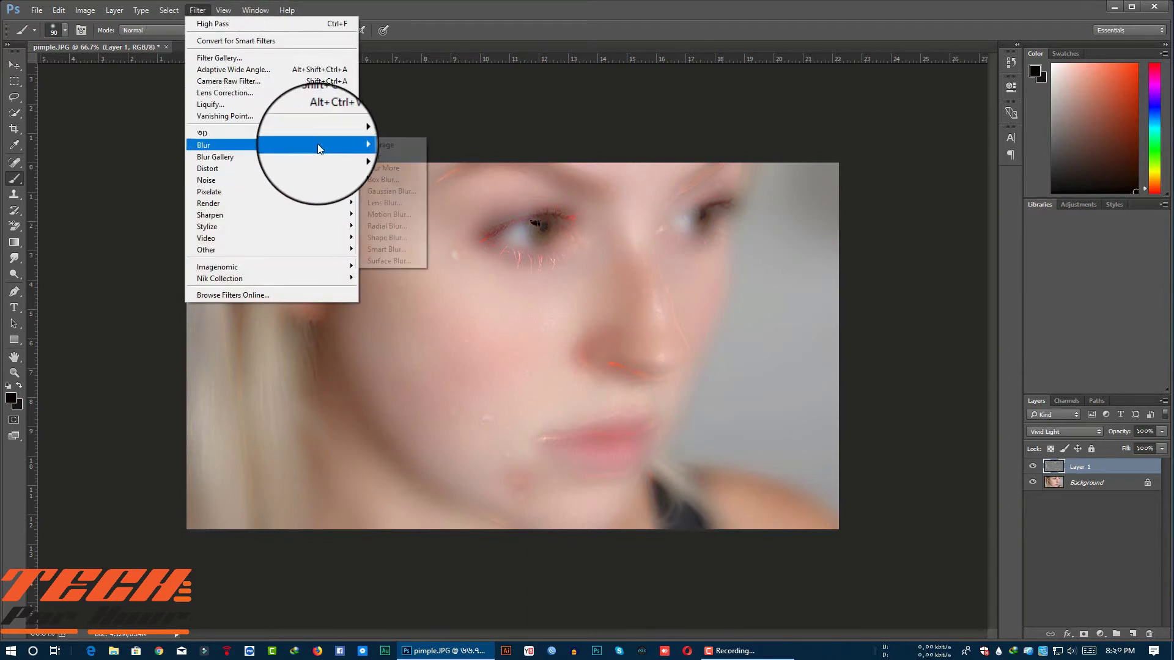
pyautogui.click(387, 189)
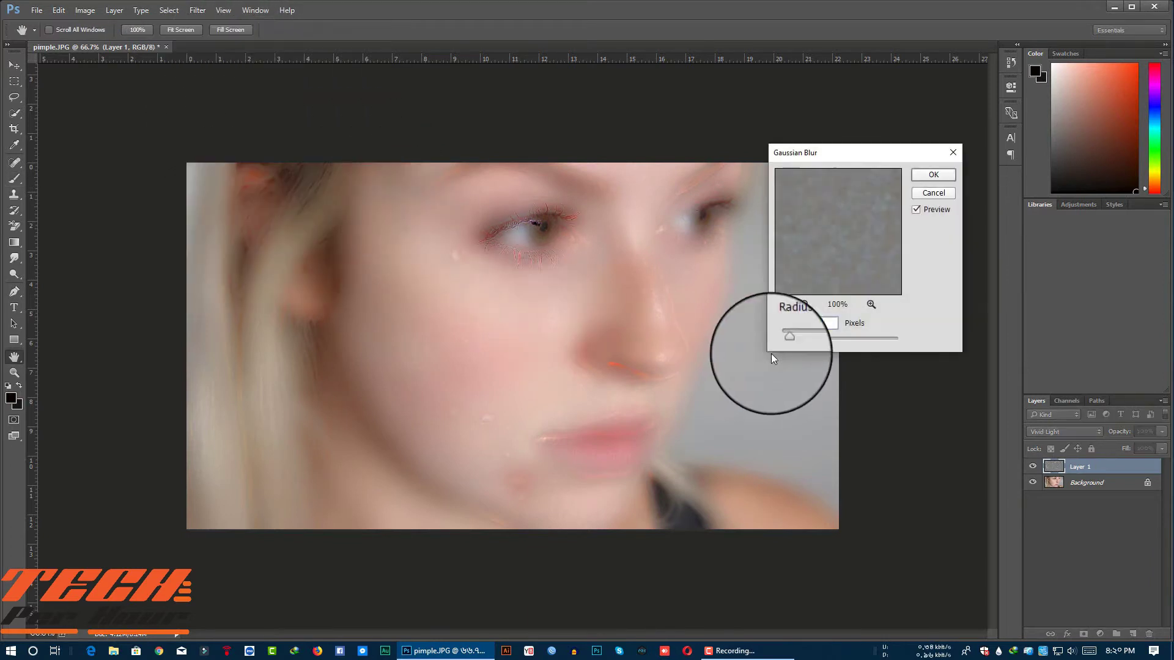
pyautogui.moveTo(784, 341); pyautogui.dragTo(783, 342)
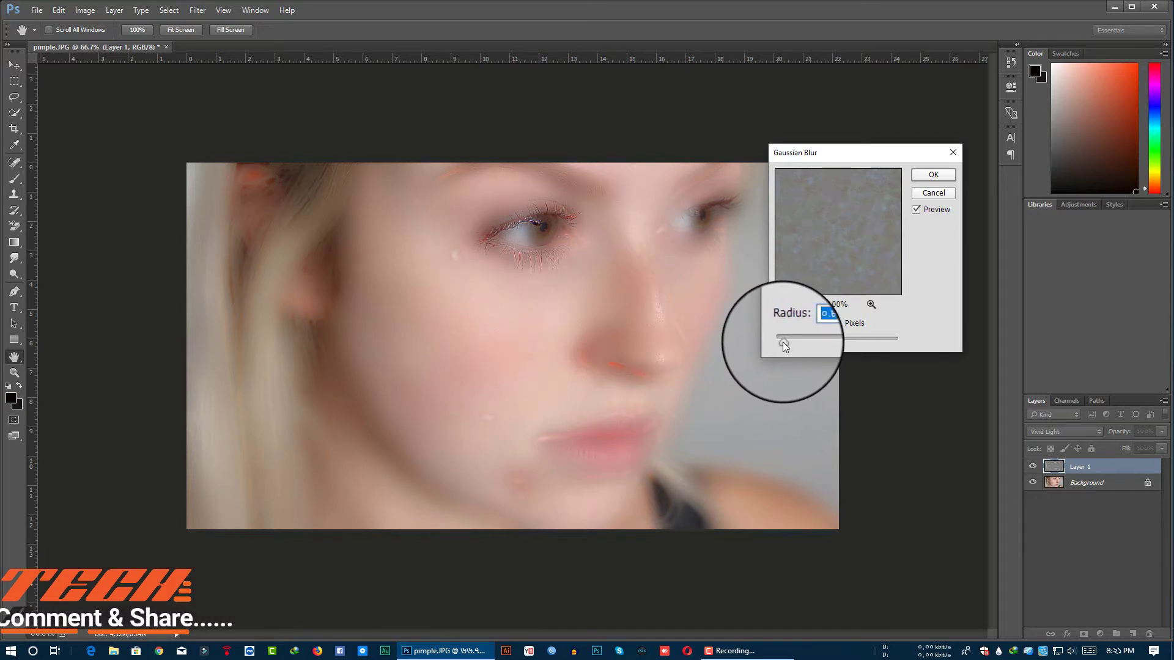
pyautogui.click(927, 175)
# Add a layer mask to Layer 1 and invert it to black to hide the smoothing effect
pyautogui.press('b')
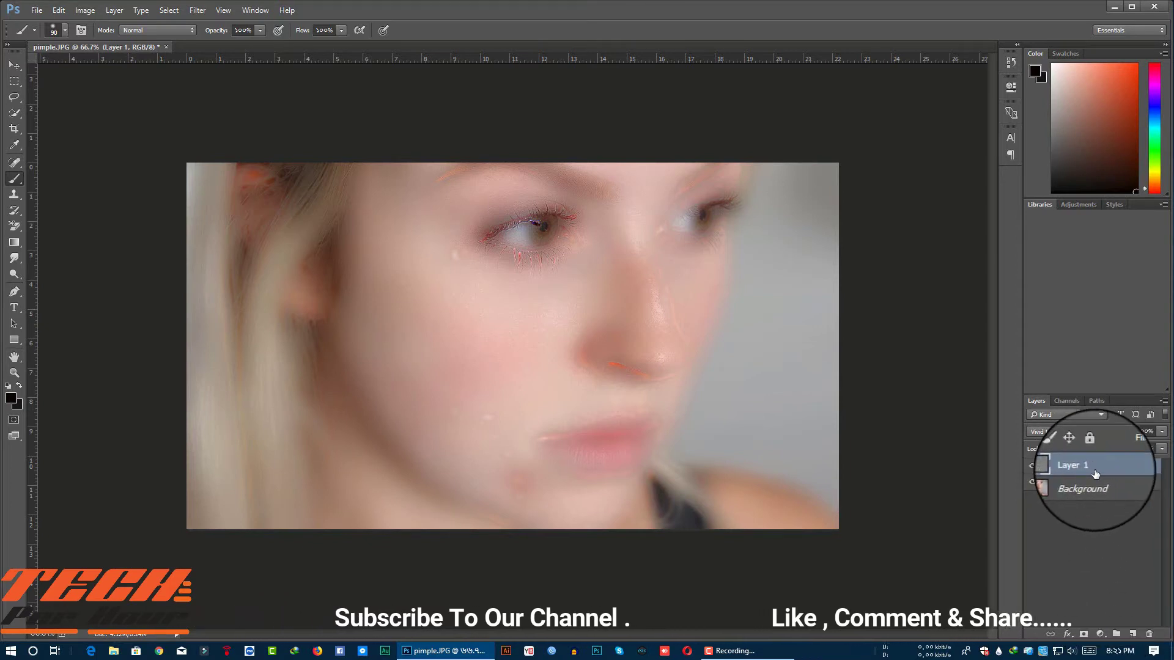
pyautogui.click(1084, 636)
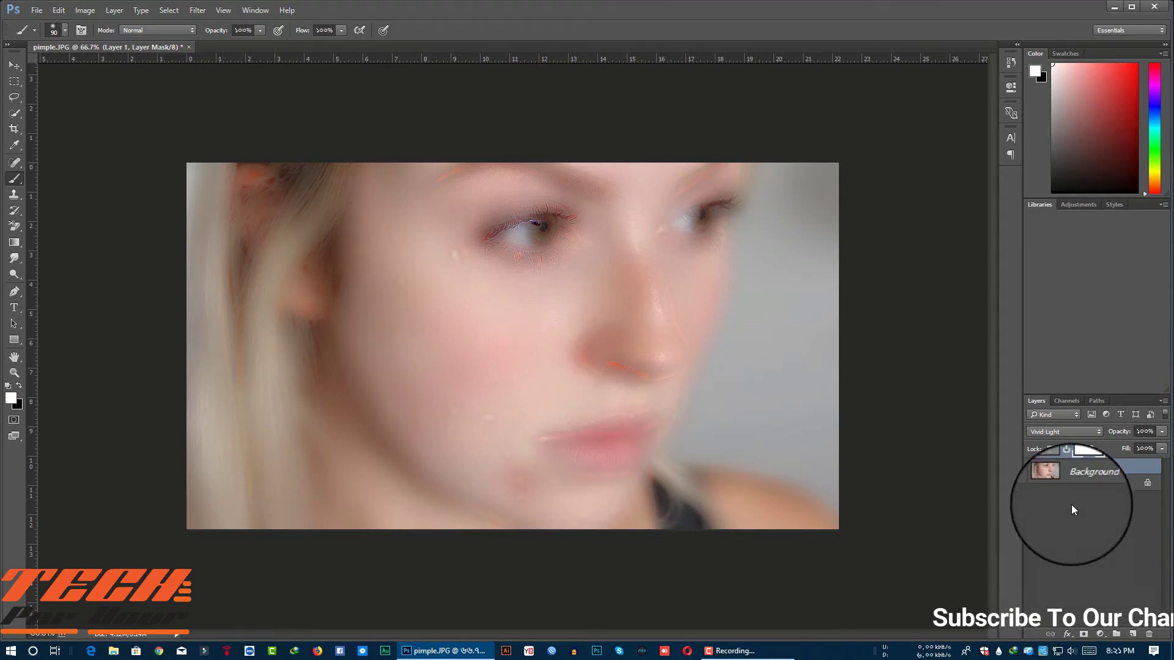
pyautogui.hotkey('ctrl', 'i')
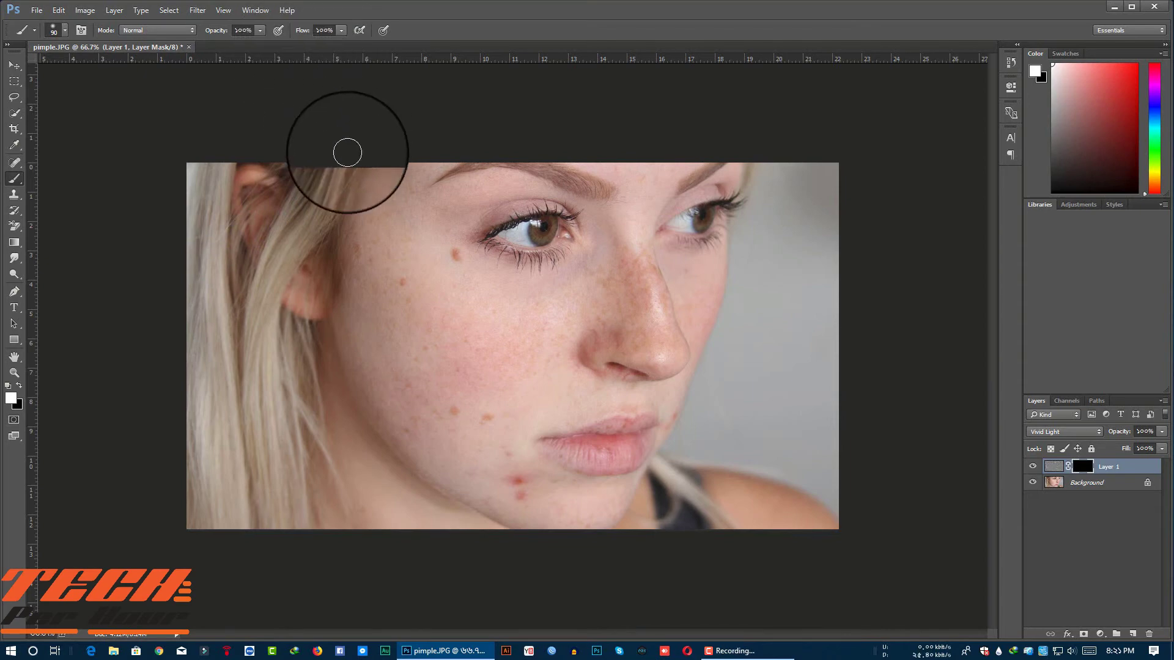
# Paint white on the Layer 1 mask over the near cheek, jaw and chin to smooth the skin
pyautogui.moveTo(394, 254)
pyautogui.mouseDown()
pyautogui.moveTo(398, 298)
pyautogui.moveTo(388, 293)
pyautogui.moveTo(376, 317)
pyautogui.moveTo(433, 321)
pyautogui.moveTo(417, 330)
pyautogui.moveTo(437, 327)
pyautogui.moveTo(477, 363)
pyautogui.mouseUp()
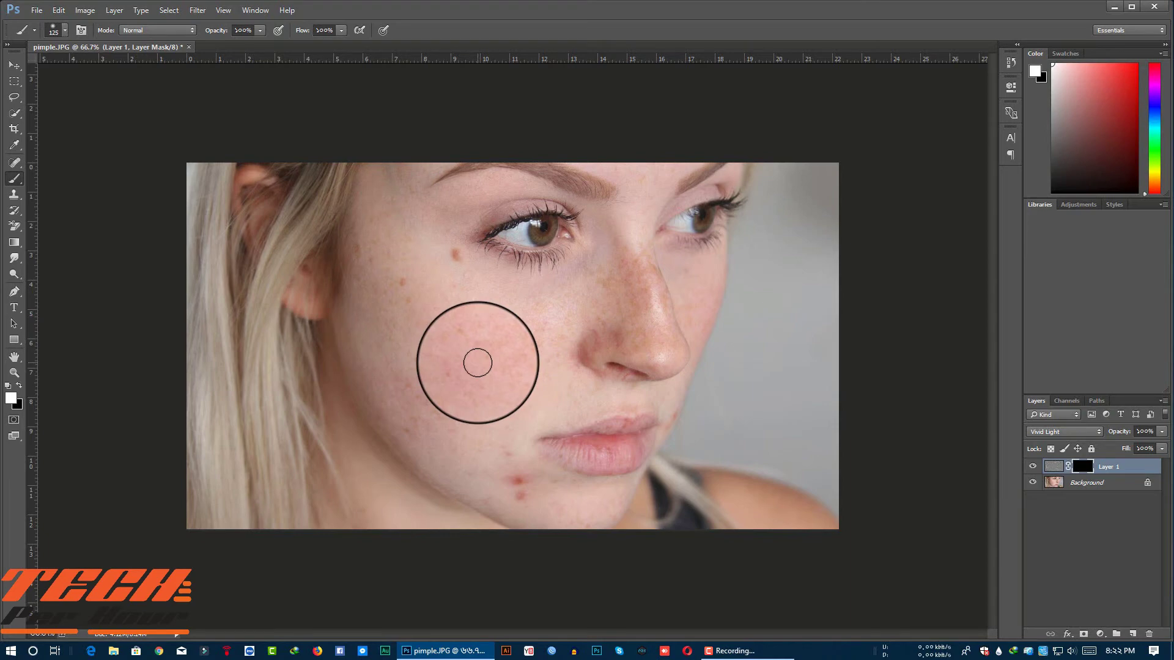
pyautogui.moveTo(477, 362)
pyautogui.mouseDown()
pyautogui.moveTo(442, 323)
pyautogui.moveTo(506, 407)
pyautogui.moveTo(466, 383)
pyautogui.moveTo(451, 324)
pyautogui.moveTo(416, 281)
pyautogui.moveTo(454, 270)
pyautogui.moveTo(441, 253)
pyautogui.moveTo(475, 306)
pyautogui.moveTo(476, 320)
pyautogui.moveTo(455, 322)
pyautogui.moveTo(580, 294)
pyautogui.moveTo(527, 328)
pyautogui.moveTo(603, 282)
pyautogui.moveTo(601, 310)
pyautogui.moveTo(604, 291)
pyautogui.moveTo(540, 337)
pyautogui.moveTo(550, 336)
pyautogui.moveTo(497, 364)
pyautogui.mouseUp()
pyautogui.click(603, 282)
pyautogui.click(542, 344)
pyautogui.moveTo(495, 364); pyautogui.dragTo(455, 353)
pyautogui.moveTo(453, 351)
pyautogui.mouseDown()
pyautogui.moveTo(496, 346)
pyautogui.moveTo(499, 335)
pyautogui.mouseUp()
pyautogui.moveTo(501, 332); pyautogui.dragTo(495, 422)
pyautogui.moveTo(495, 420)
pyautogui.mouseDown()
pyautogui.moveTo(445, 399)
pyautogui.moveTo(448, 421)
pyautogui.moveTo(426, 352)
pyautogui.moveTo(393, 318)
pyautogui.moveTo(384, 206)
pyautogui.moveTo(368, 303)
pyautogui.moveTo(382, 372)
pyautogui.moveTo(409, 423)
pyautogui.moveTo(356, 329)
pyautogui.moveTo(412, 417)
pyautogui.mouseUp()
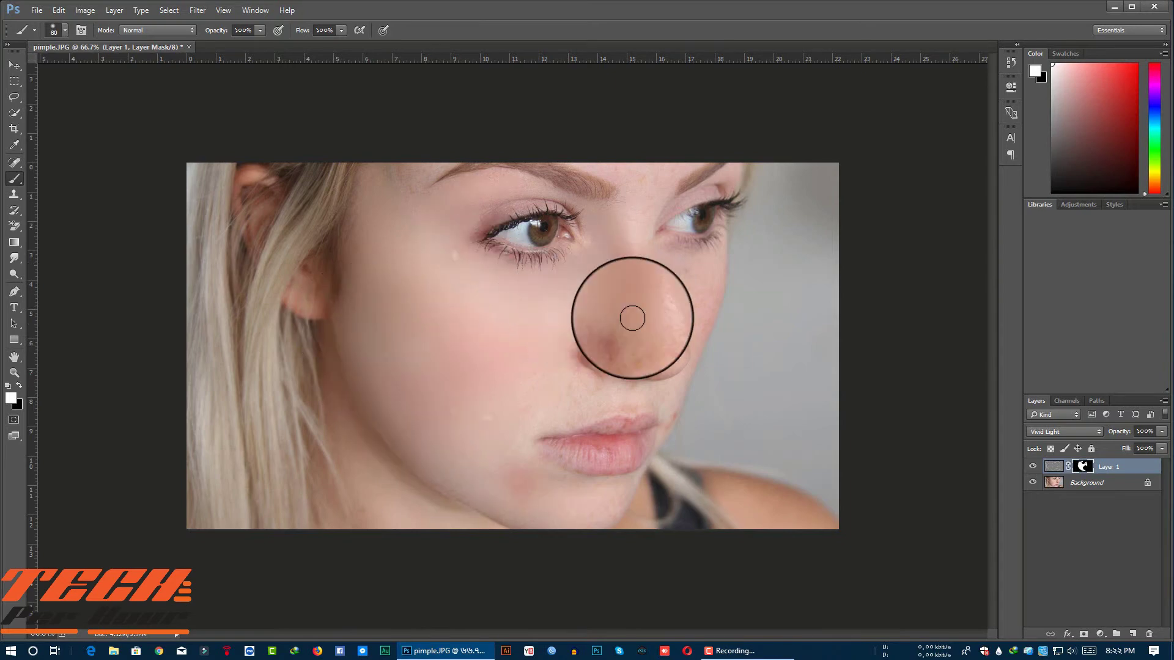
# Reveal the smoothing on the nose, around the nostril and beneath the near eye, adjusting the brush size to fit
pyautogui.moveTo(642, 312)
pyautogui.mouseDown()
pyautogui.moveTo(661, 346)
pyautogui.moveTo(648, 304)
pyautogui.moveTo(665, 336)
pyautogui.moveTo(607, 336)
pyautogui.moveTo(668, 354)
pyautogui.mouseUp()
pyautogui.press('[')
pyautogui.press('[')
pyautogui.moveTo(568, 335)
pyautogui.mouseDown()
pyautogui.moveTo(577, 377)
pyautogui.moveTo(601, 384)
pyautogui.moveTo(617, 366)
pyautogui.moveTo(623, 398)
pyautogui.moveTo(586, 390)
pyautogui.moveTo(565, 405)
pyautogui.moveTo(563, 374)
pyautogui.moveTo(516, 390)
pyautogui.moveTo(512, 413)
pyautogui.moveTo(596, 406)
pyautogui.moveTo(570, 418)
pyautogui.moveTo(535, 419)
pyautogui.moveTo(600, 385)
pyautogui.mouseUp()
pyautogui.press(']')
pyautogui.press(']')
pyautogui.press(']')
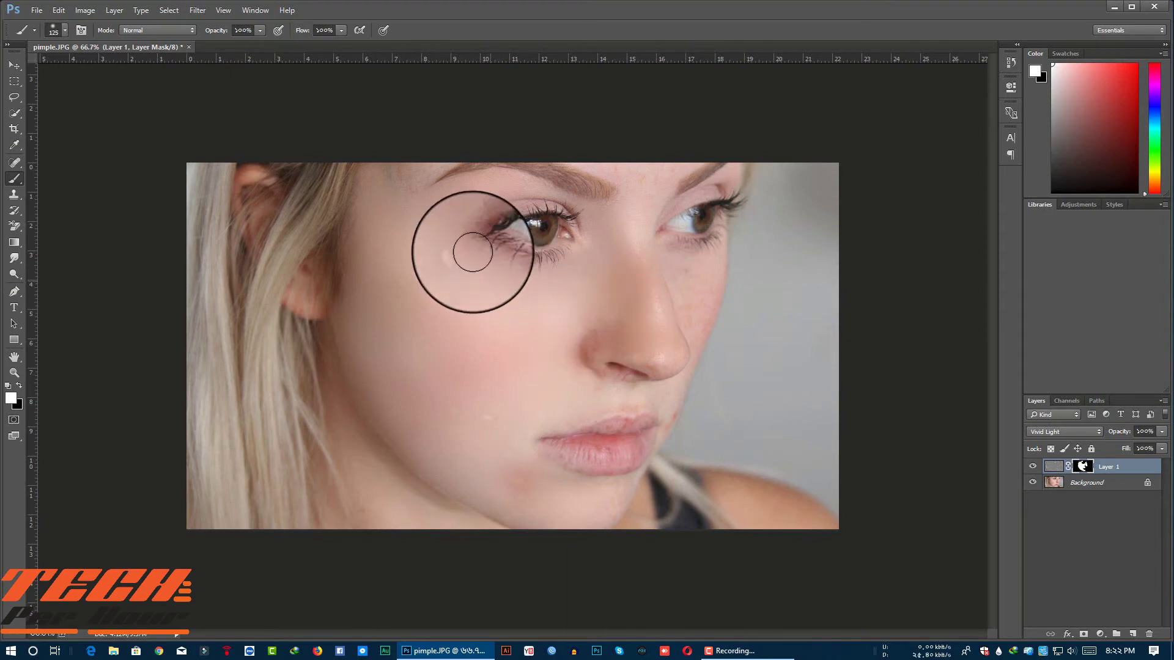
pyautogui.moveTo(477, 225)
pyautogui.mouseDown()
pyautogui.moveTo(647, 221)
pyautogui.moveTo(661, 276)
pyautogui.mouseUp()
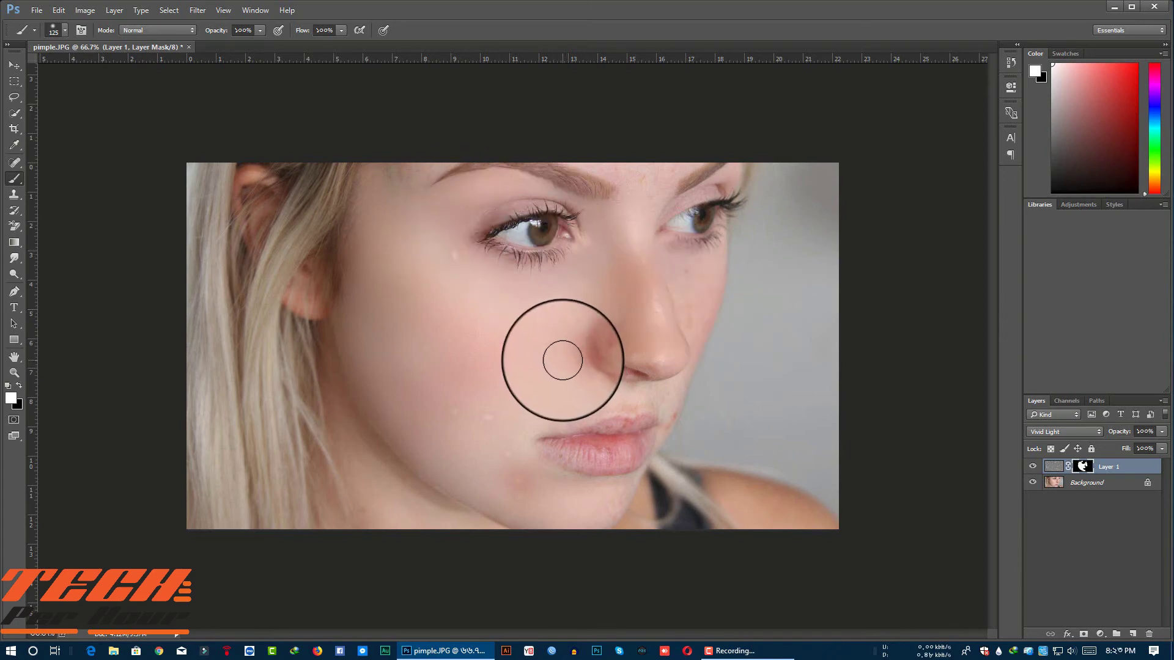
# Use a smaller brush on the mask to smooth the near upper eyelid, the nose and the far cheek
pyautogui.press('[')
pyautogui.press('[')
pyautogui.press('[')
pyautogui.press('[')
pyautogui.press('[')
pyautogui.moveTo(499, 208)
pyautogui.mouseDown()
pyautogui.moveTo(461, 240)
pyautogui.moveTo(548, 191)
pyautogui.mouseUp()
pyautogui.moveTo(542, 190)
pyautogui.mouseDown()
pyautogui.moveTo(462, 184)
pyautogui.moveTo(445, 202)
pyautogui.mouseUp()
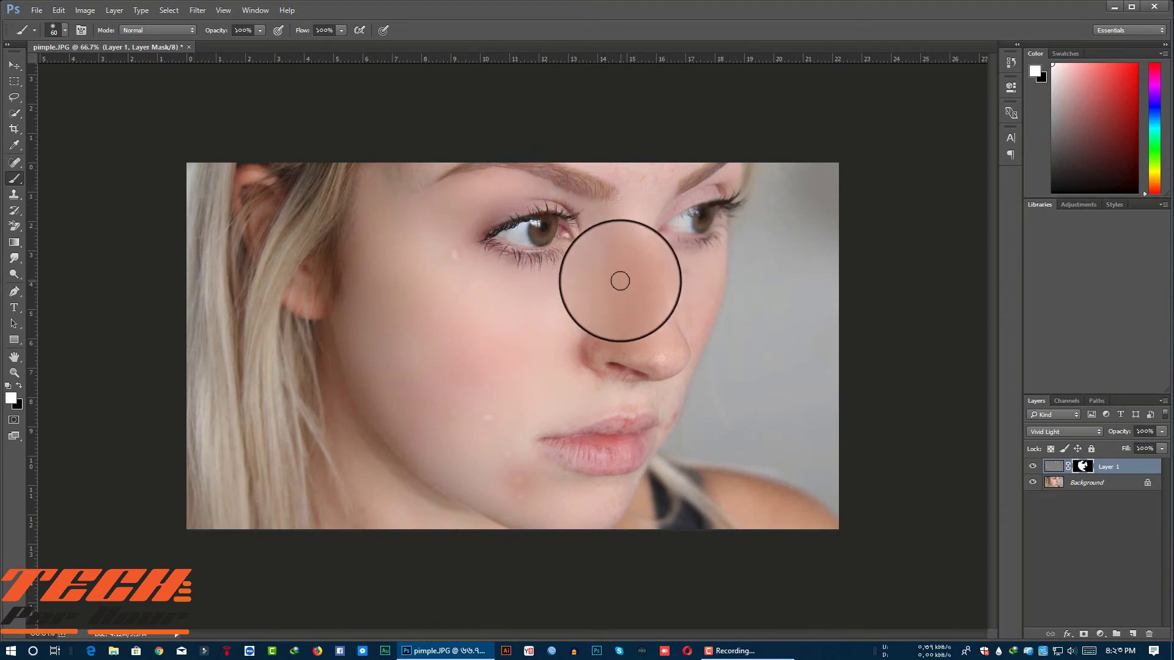
pyautogui.moveTo(610, 312)
pyautogui.mouseDown()
pyautogui.moveTo(580, 327)
pyautogui.moveTo(599, 339)
pyautogui.moveTo(593, 346)
pyautogui.moveTo(666, 352)
pyautogui.mouseUp()
pyautogui.moveTo(698, 284)
pyautogui.mouseDown()
pyautogui.moveTo(694, 322)
pyautogui.moveTo(703, 305)
pyautogui.moveTo(698, 332)
pyautogui.moveTo(712, 283)
pyautogui.mouseUp()
pyautogui.press('space')
pyautogui.moveTo(616, 242); pyautogui.dragTo(624, 296)
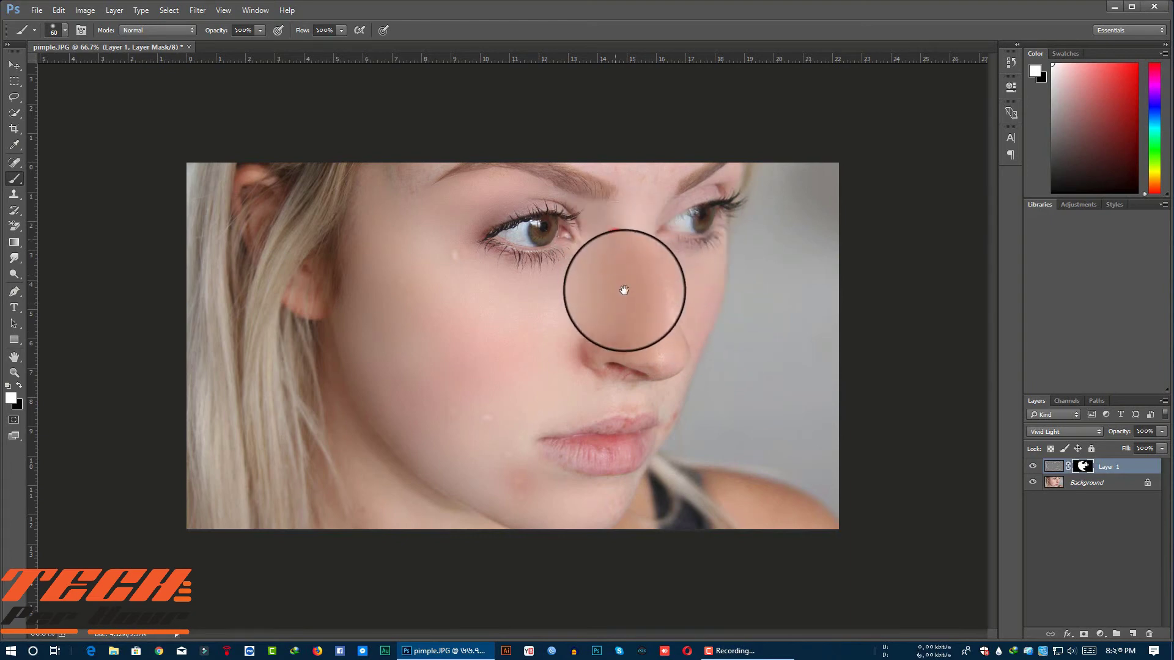
# Paint the mask between the eyebrows, above the upper lip and around the mouth and chin, varying the brush size
pyautogui.press(']')
pyautogui.press(']')
pyautogui.moveTo(649, 176)
pyautogui.mouseDown()
pyautogui.moveTo(595, 154)
pyautogui.moveTo(691, 160)
pyautogui.moveTo(636, 256)
pyautogui.mouseUp()
pyautogui.press('[')
pyautogui.press('[')
pyautogui.moveTo(617, 400); pyautogui.dragTo(649, 400)
pyautogui.moveTo(660, 397); pyautogui.dragTo(671, 401)
pyautogui.moveTo(637, 353)
pyautogui.mouseDown()
pyautogui.moveTo(607, 351)
pyautogui.moveTo(635, 361)
pyautogui.mouseUp()
pyautogui.press('[')
pyautogui.click(673, 417)
pyautogui.moveTo(620, 495); pyautogui.dragTo(509, 474)
pyautogui.moveTo(504, 444); pyautogui.dragTo(579, 414)
pyautogui.moveTo(589, 411)
pyautogui.mouseDown()
pyautogui.moveTo(530, 438)
pyautogui.moveTo(552, 473)
pyautogui.moveTo(618, 495)
pyautogui.mouseUp()
# Shrink the brush and paint the mask over the lips and their lower edge to soften them
pyautogui.press('[')
pyautogui.press('[')
pyautogui.press('[')
pyautogui.press('[')
pyautogui.moveTo(623, 426)
pyautogui.mouseDown()
pyautogui.moveTo(641, 439)
pyautogui.moveTo(562, 456)
pyautogui.moveTo(613, 464)
pyautogui.moveTo(614, 454)
pyautogui.mouseUp()
pyautogui.moveTo(611, 455); pyautogui.dragTo(589, 459)
pyautogui.moveTo(588, 457)
pyautogui.mouseDown()
pyautogui.moveTo(598, 478)
pyautogui.moveTo(600, 466)
pyautogui.mouseUp()
pyautogui.moveTo(603, 460); pyautogui.dragTo(643, 456)
pyautogui.moveTo(642, 454)
pyautogui.mouseDown()
pyautogui.moveTo(628, 422)
pyautogui.moveTo(600, 435)
pyautogui.mouseUp()
pyautogui.click(579, 469)
pyautogui.moveTo(555, 471); pyautogui.dragTo(613, 467)
pyautogui.click(578, 473)
# Enlarge the brush and smooth the remaining skin at the temple, lower cheek and above the upper lip
pyautogui.press(']')
pyautogui.press(']')
pyautogui.press(']')
pyautogui.moveTo(401, 223)
pyautogui.mouseDown()
pyautogui.moveTo(404, 177)
pyautogui.moveTo(434, 165)
pyautogui.moveTo(378, 162)
pyautogui.moveTo(356, 213)
pyautogui.moveTo(346, 337)
pyautogui.mouseUp()
pyautogui.moveTo(454, 417); pyautogui.dragTo(511, 460)
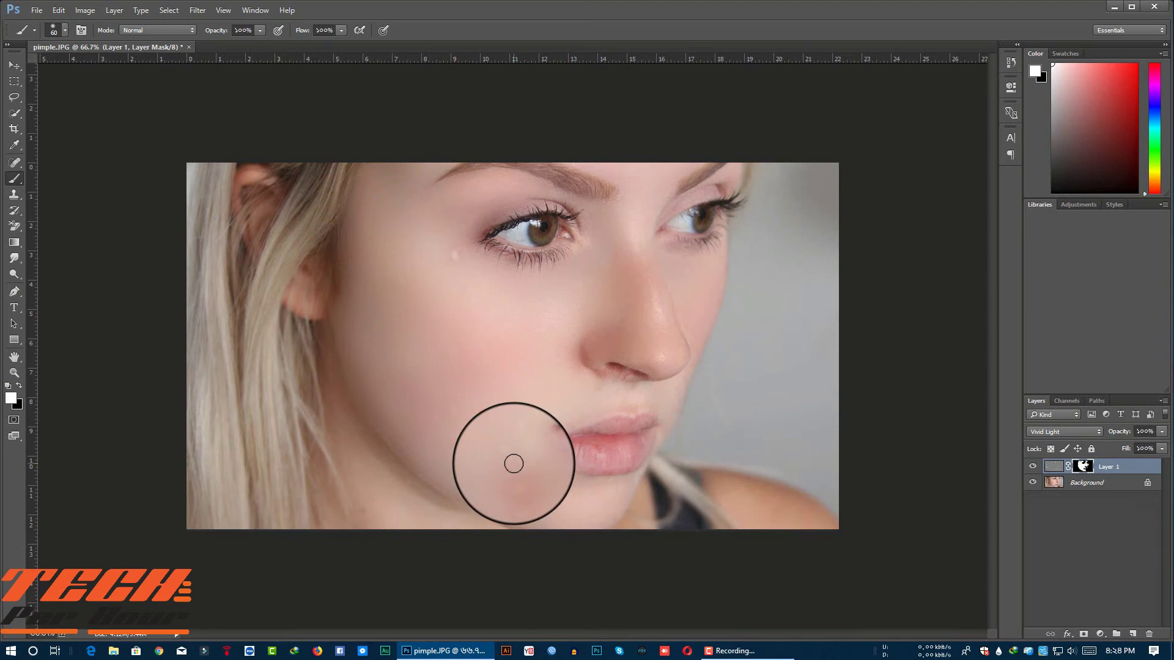
pyautogui.moveTo(607, 395)
pyautogui.mouseDown()
pyautogui.moveTo(585, 383)
pyautogui.moveTo(569, 393)
pyautogui.mouseUp()
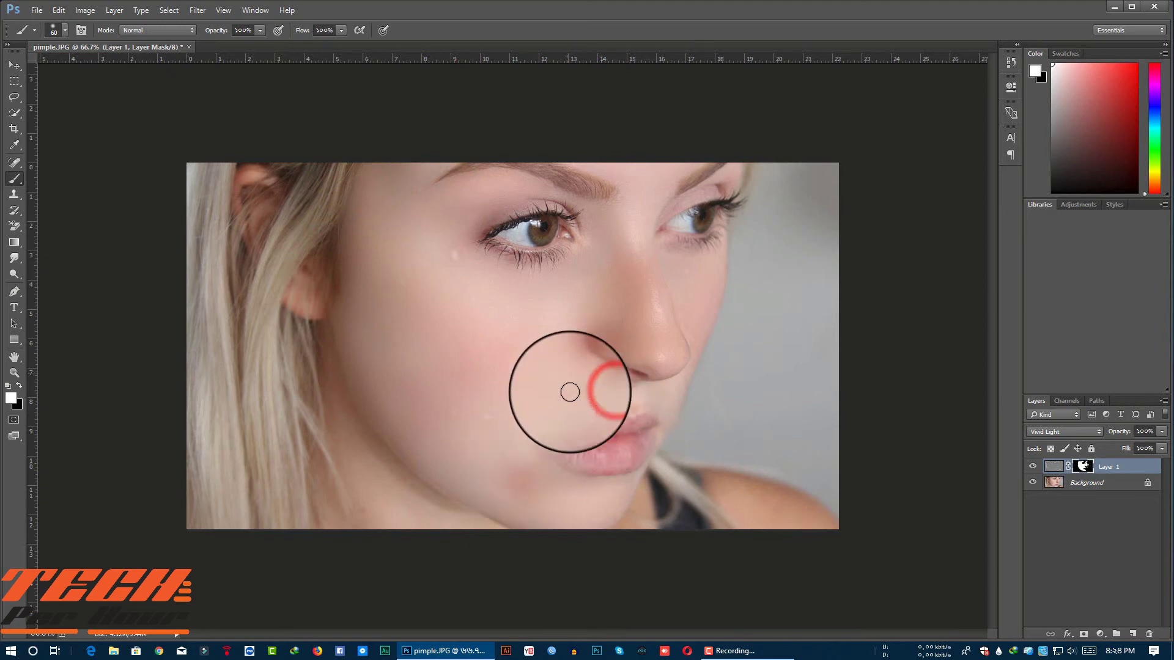
# Lower Layer 1's opacity slightly and merge the layer down into the Background
pyautogui.click(1161, 432)
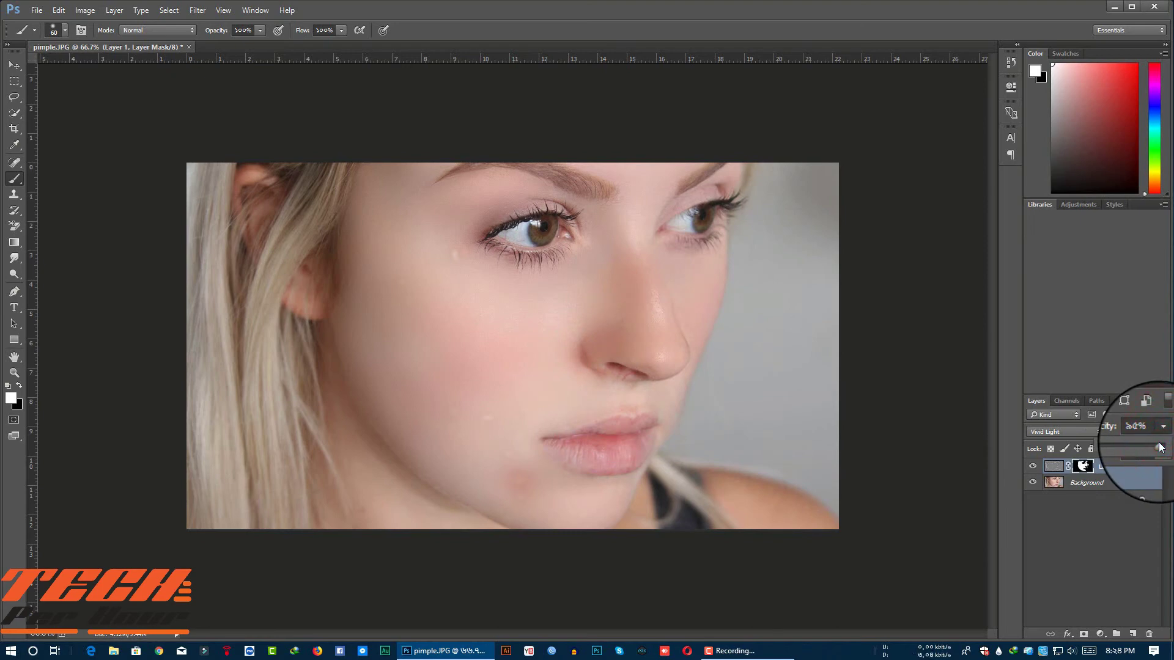
pyautogui.click(1146, 509)
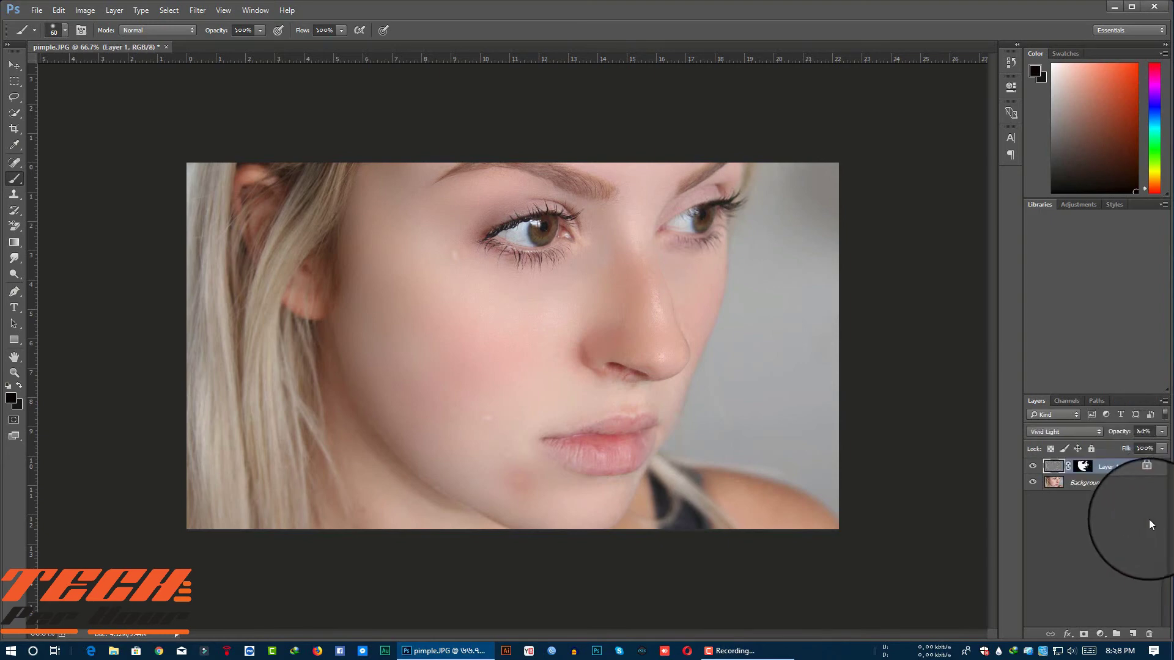
pyautogui.rightClick(1124, 466)
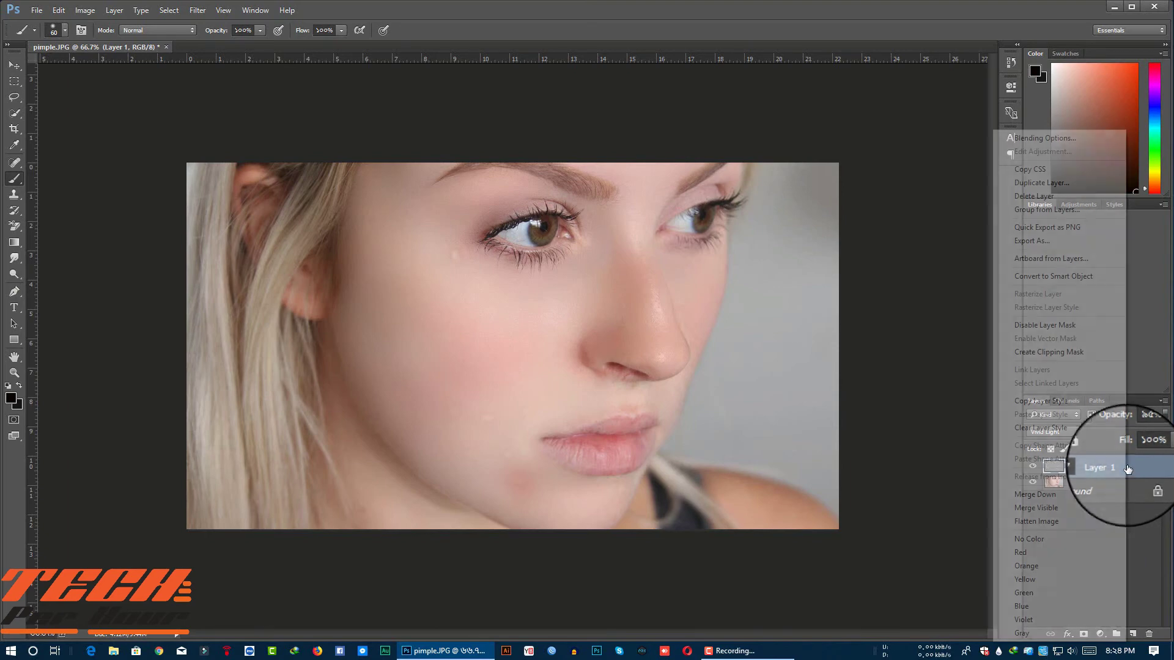
pyautogui.click(1058, 494)
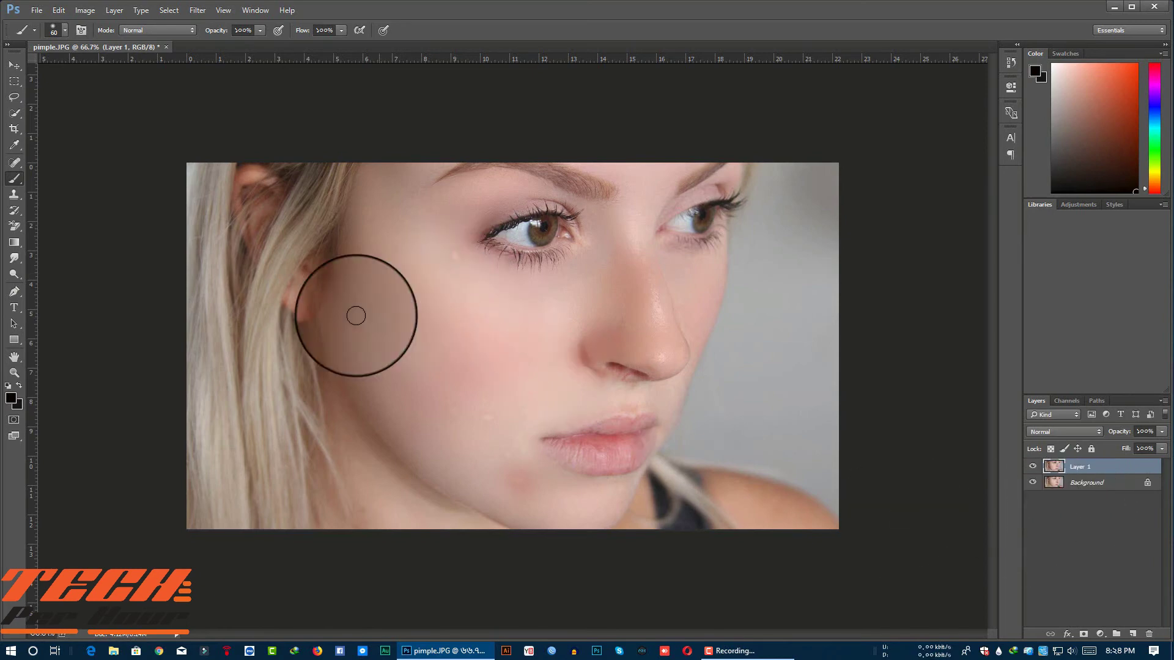
# Remove the spots beside the near eye and at the inner eye corner with a resized content-aware Spot Healing Brush
pyautogui.click(14, 163)
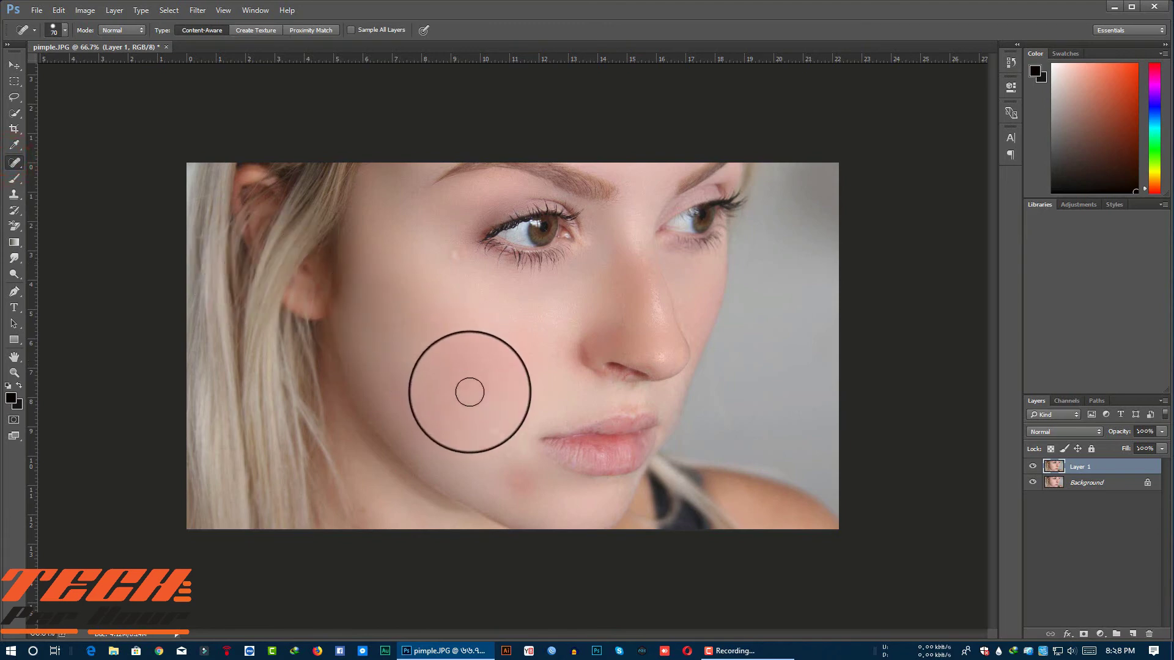
pyautogui.press('[')
pyautogui.press('[')
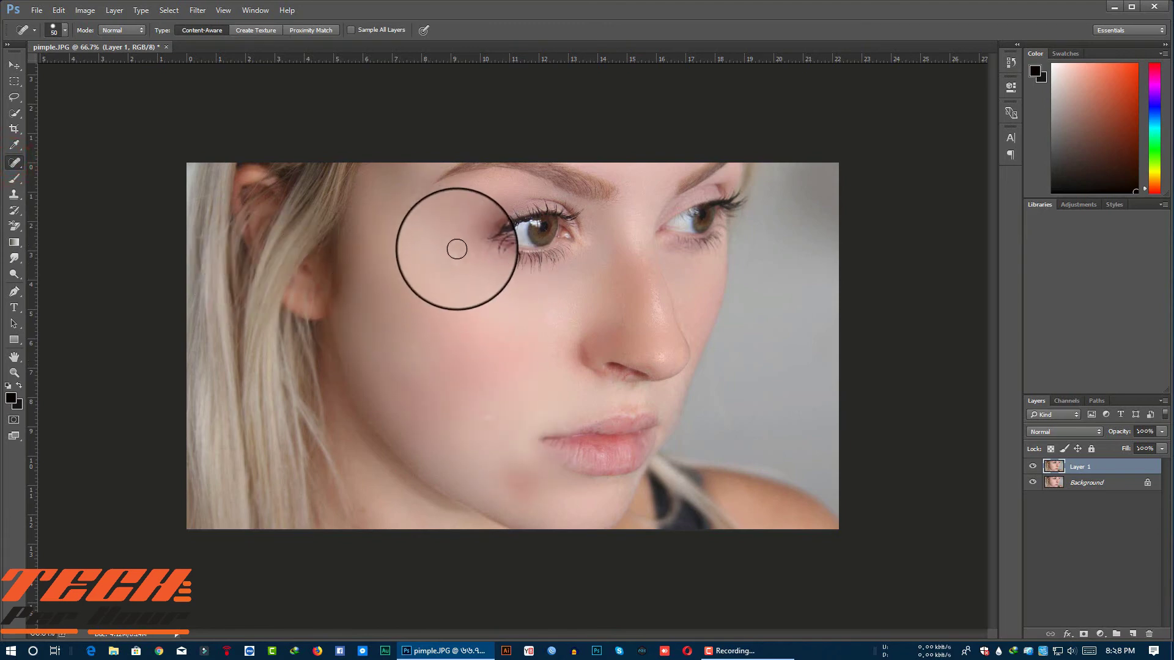
pyautogui.press(']')
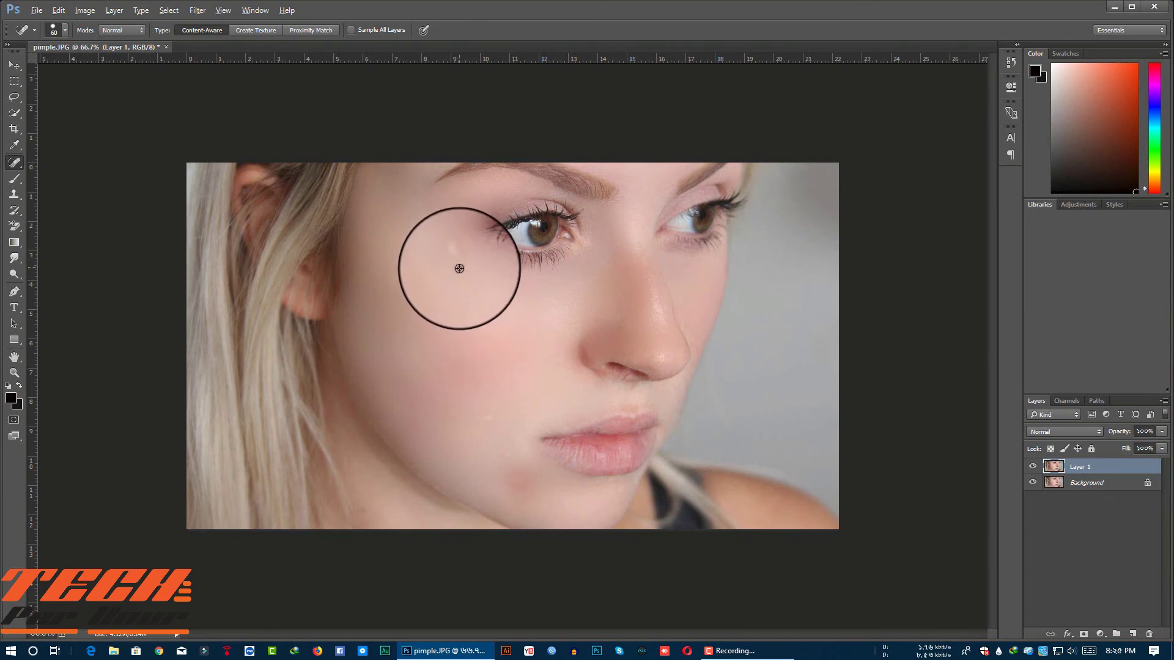
pyautogui.keyDown('alt'); pyautogui.click(461, 272); pyautogui.keyUp('alt')
pyautogui.click(600, 249)
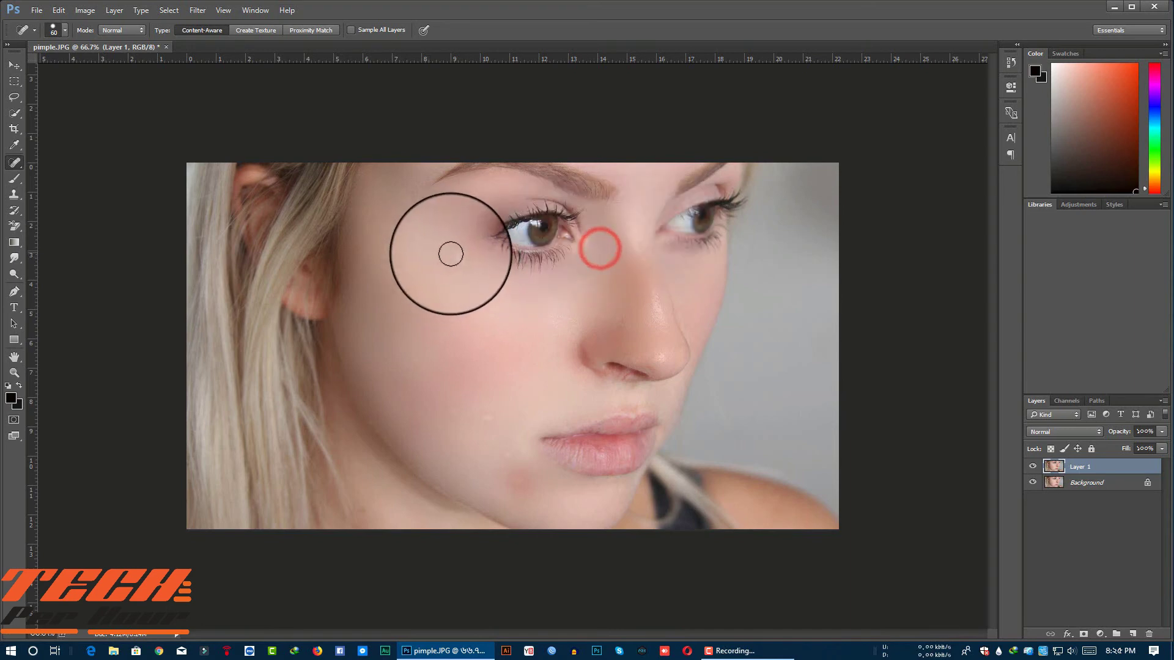
pyautogui.click(455, 256)
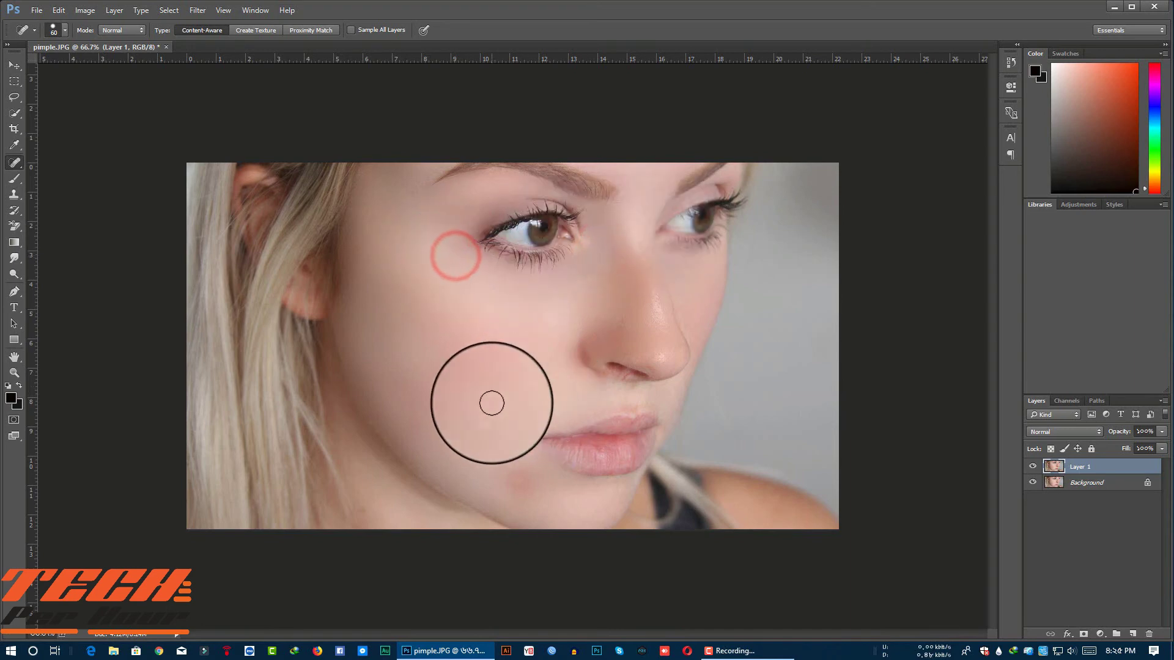
# Heal the remaining blemishes on the lower cheek and the reddish patch on the chin with the Spot Healing Brush
pyautogui.click(496, 411)
pyautogui.click(450, 410)
pyautogui.click(504, 448)
pyautogui.click(509, 483)
pyautogui.click(519, 486)
pyautogui.click(524, 477)
pyautogui.click(503, 463)
pyautogui.click(515, 500)
pyautogui.click(516, 466)
pyautogui.click(504, 466)
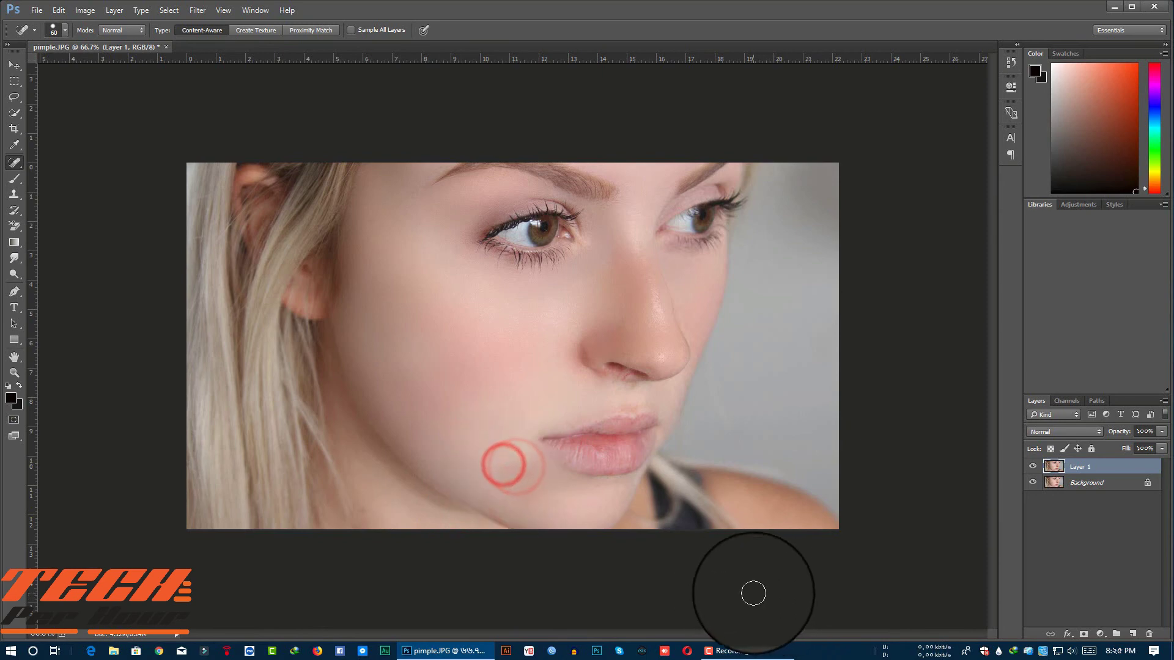
# Heal the uneven spots on the bridge and side of the nose and on the chin below the mouth corner
pyautogui.click(589, 248)
pyautogui.click(651, 297)
pyautogui.click(503, 463)
pyautogui.click(493, 483)
pyautogui.click(507, 499)
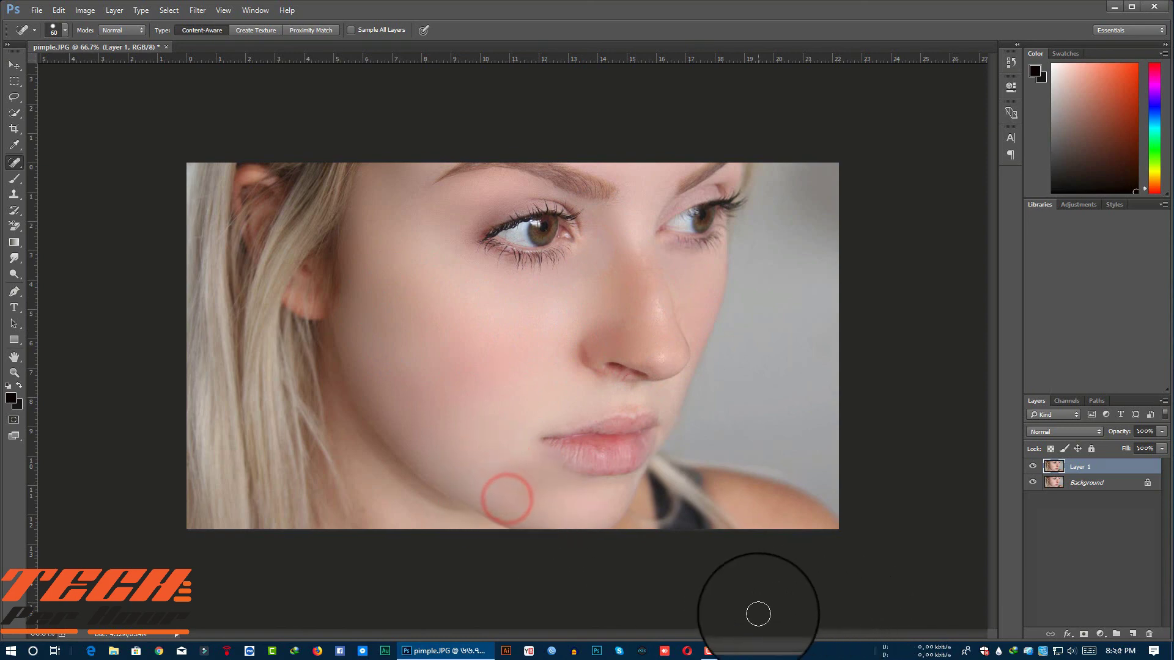
# Heal the skin beside the upper nose, on the cheek next to the nostril and above the upper lip
pyautogui.click(594, 262)
pyautogui.click(571, 309)
pyautogui.click(555, 338)
pyautogui.click(577, 412)
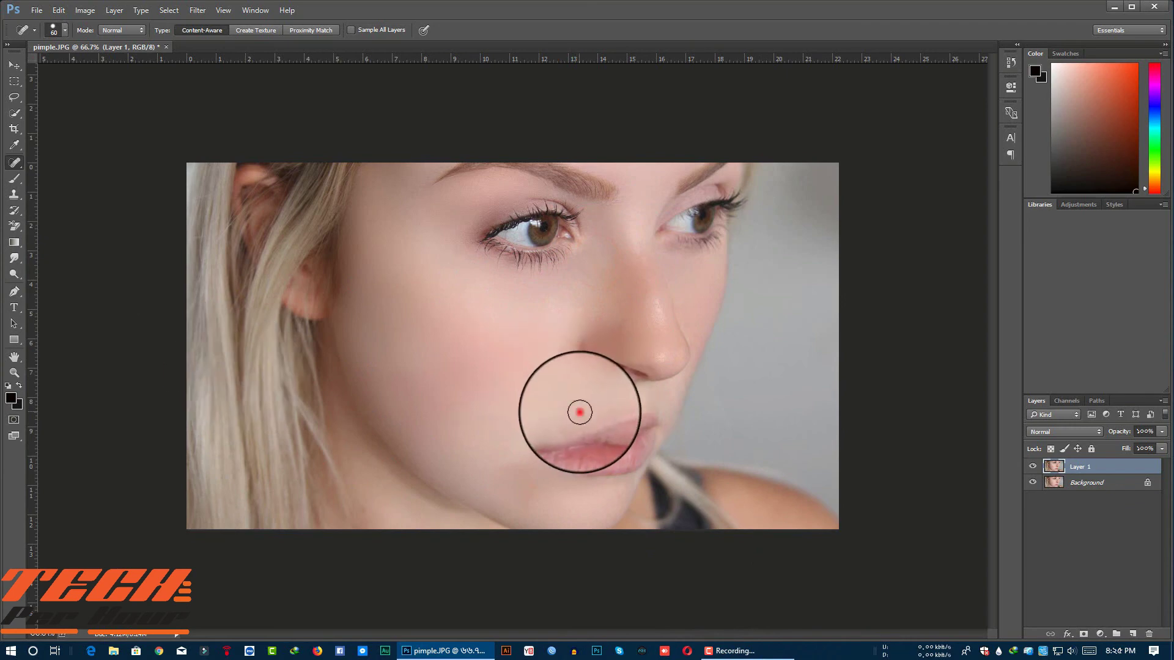
# Set up the Brush tool with a size of 100, 8% opacity and a reduced flow
pyautogui.click(14, 179)
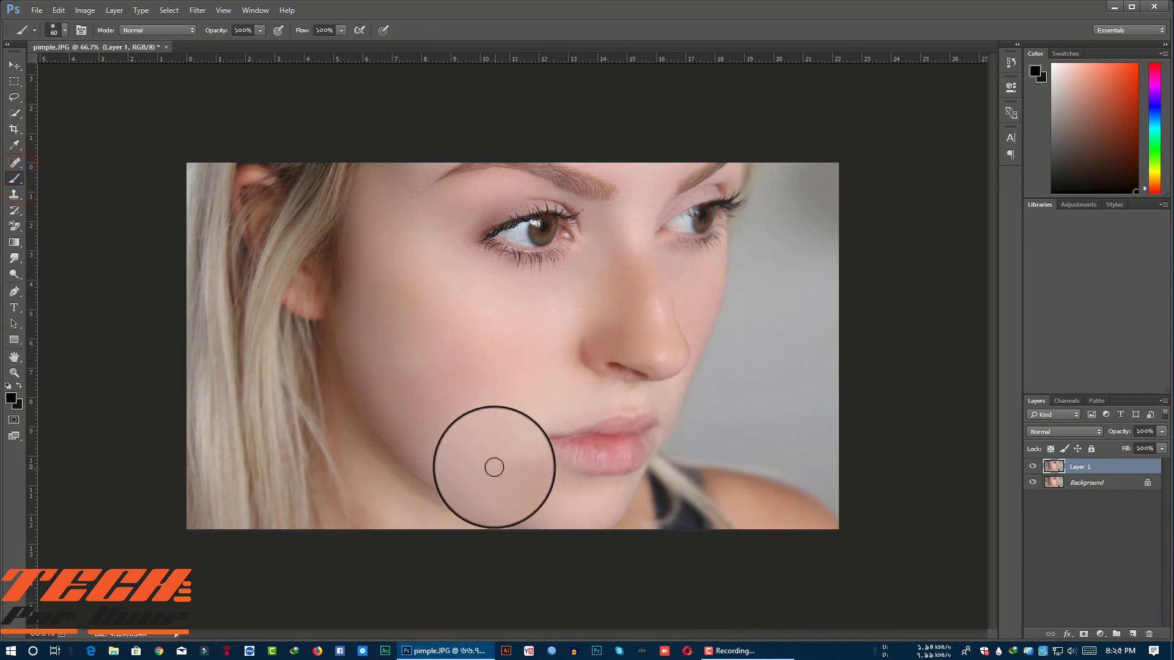
pyautogui.press(']')
pyautogui.press(']')
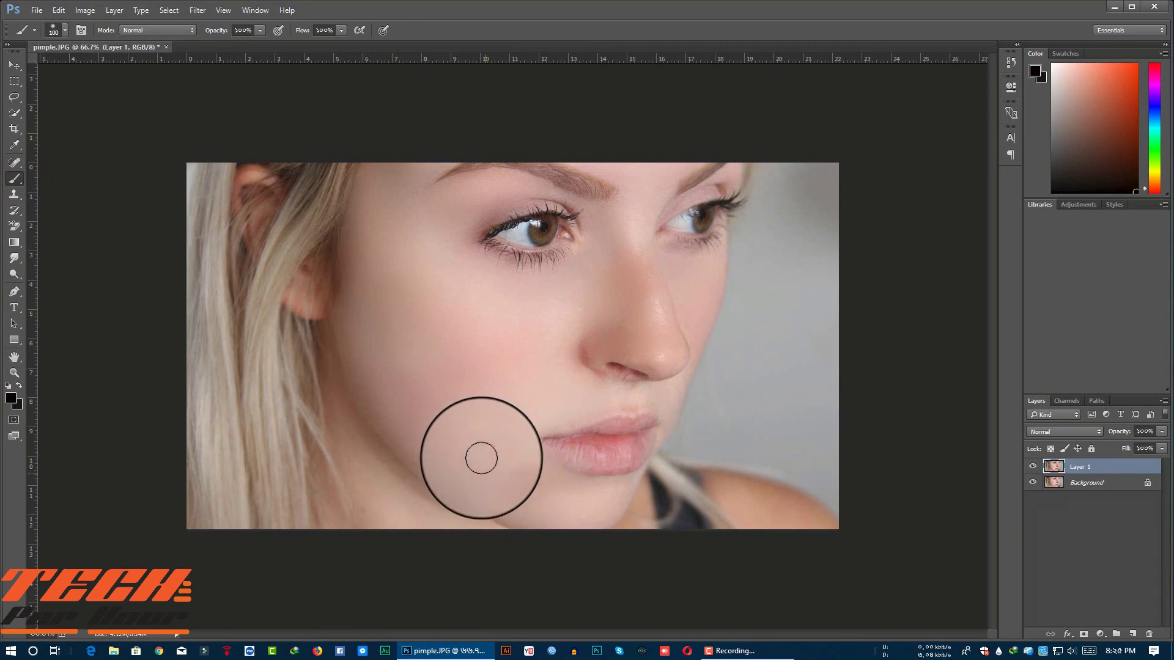
pyautogui.click(233, 29)
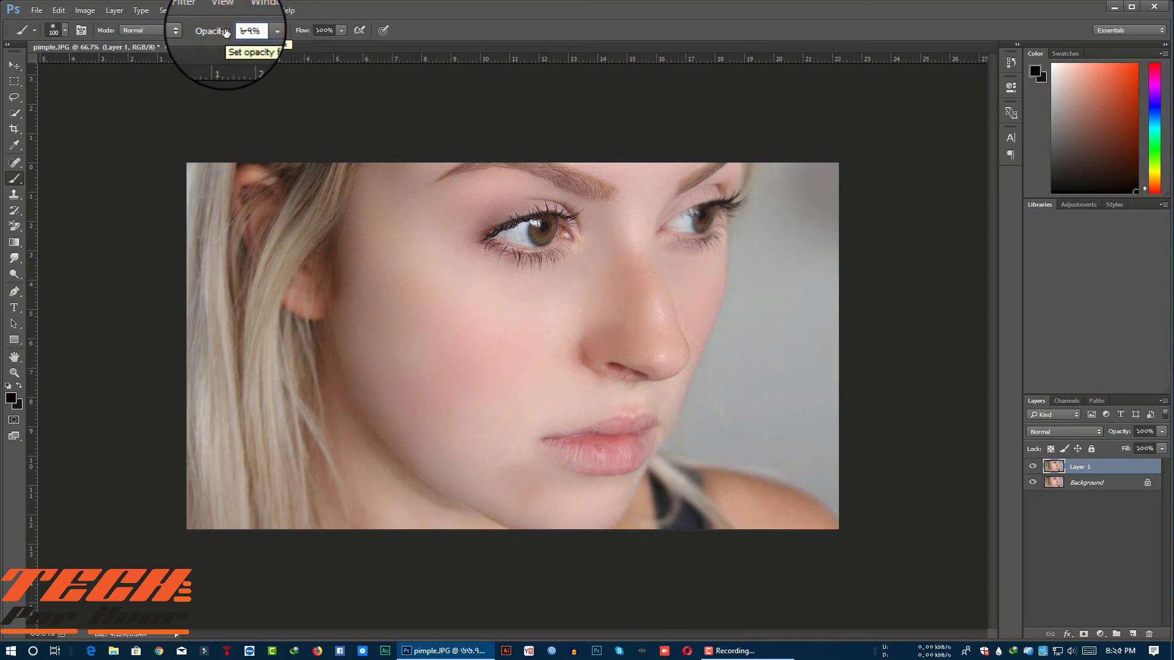
pyautogui.press('BackSpace')
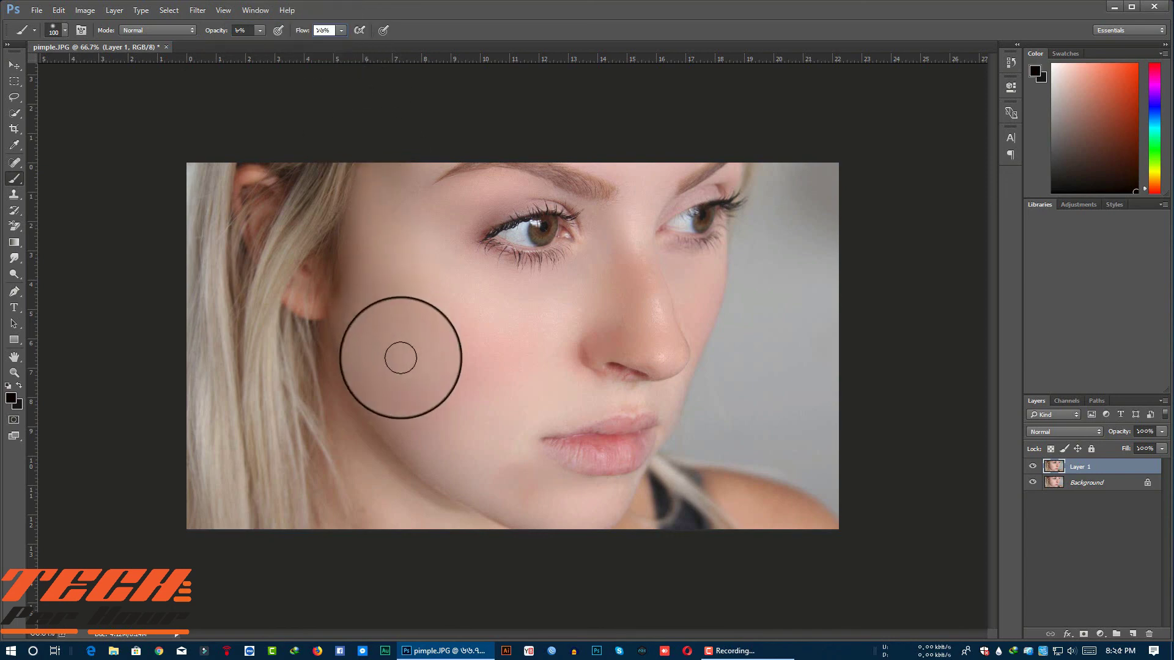
# Sample the skin tone beside the mouth and paint it softly over the blotchy lower cheek and chin
pyautogui.keyDown('alt'); pyautogui.click(485, 422); pyautogui.keyUp('alt')
pyautogui.moveTo(494, 462)
pyautogui.mouseDown()
pyautogui.moveTo(503, 480)
pyautogui.moveTo(502, 460)
pyautogui.mouseUp()
pyautogui.click(519, 476)
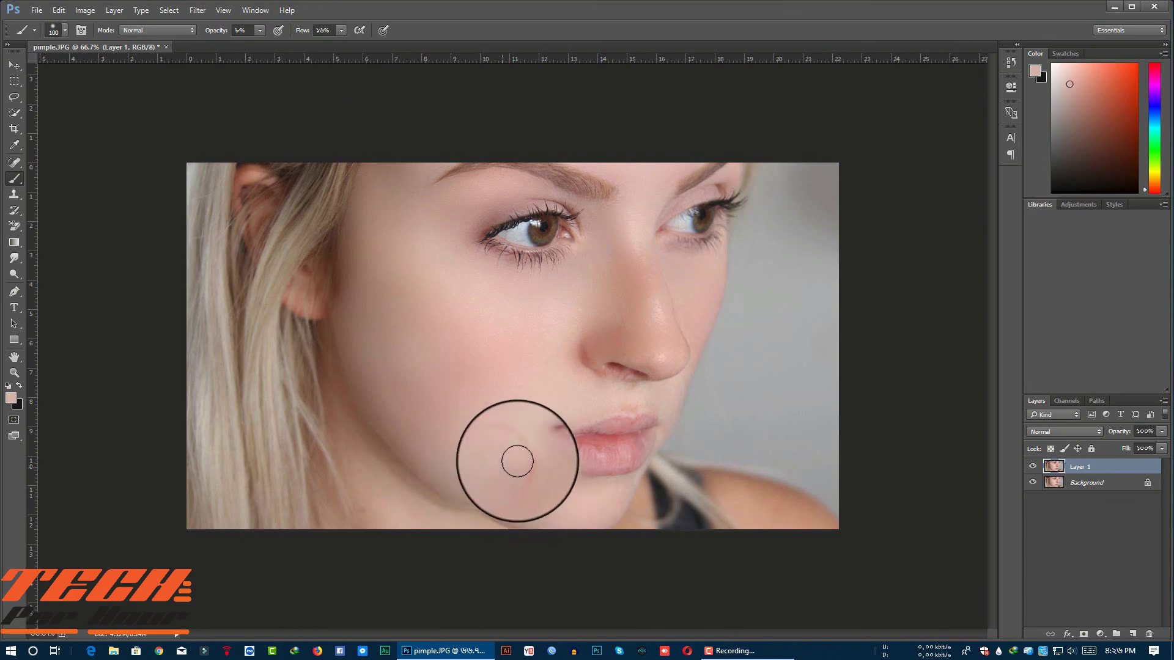
pyautogui.click(485, 424)
pyautogui.click(503, 470)
pyautogui.click(511, 472)
pyautogui.click(524, 490)
pyautogui.click(498, 458)
pyautogui.click(495, 454)
pyautogui.click(508, 498)
pyautogui.click(539, 507)
pyautogui.click(482, 440)
pyautogui.click(516, 445)
pyautogui.click(498, 489)
# Sample a skin tone near the mouth corner and blend the remaining uneven patches on the lower cheek and jaw
pyautogui.hotkey('ctrl', '-')
pyautogui.keyDown('alt'); pyautogui.click(525, 417); pyautogui.keyUp('alt')
pyautogui.click(516, 430)
pyautogui.click(495, 460)
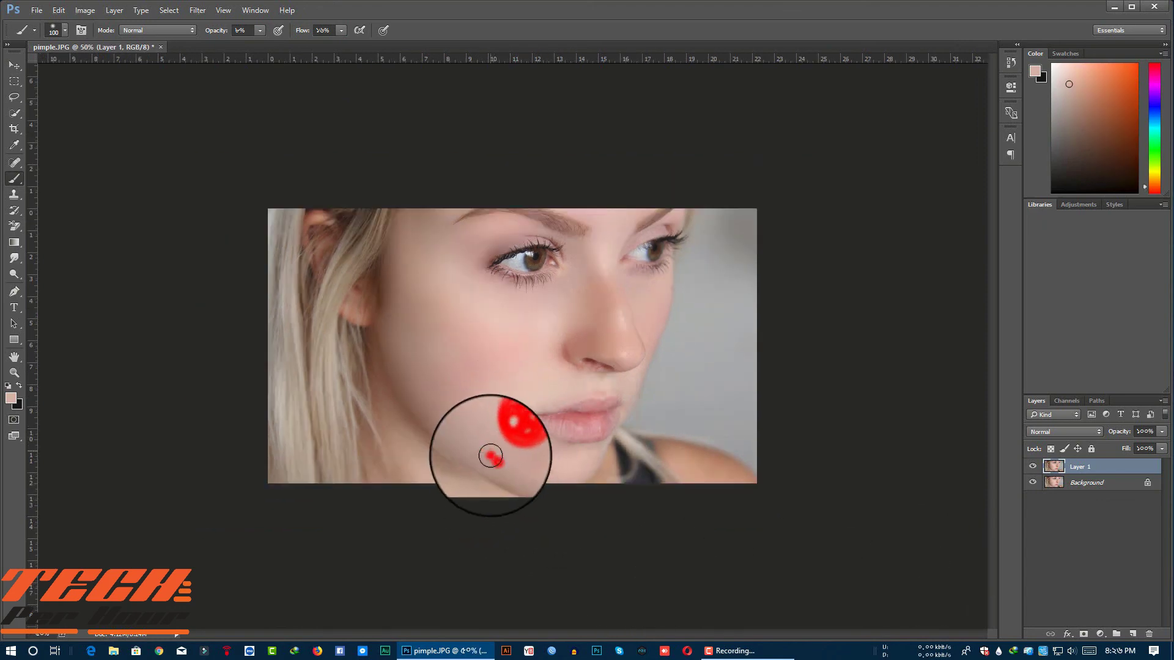
pyautogui.click(491, 456)
pyautogui.hotkey('ctrl', '-')
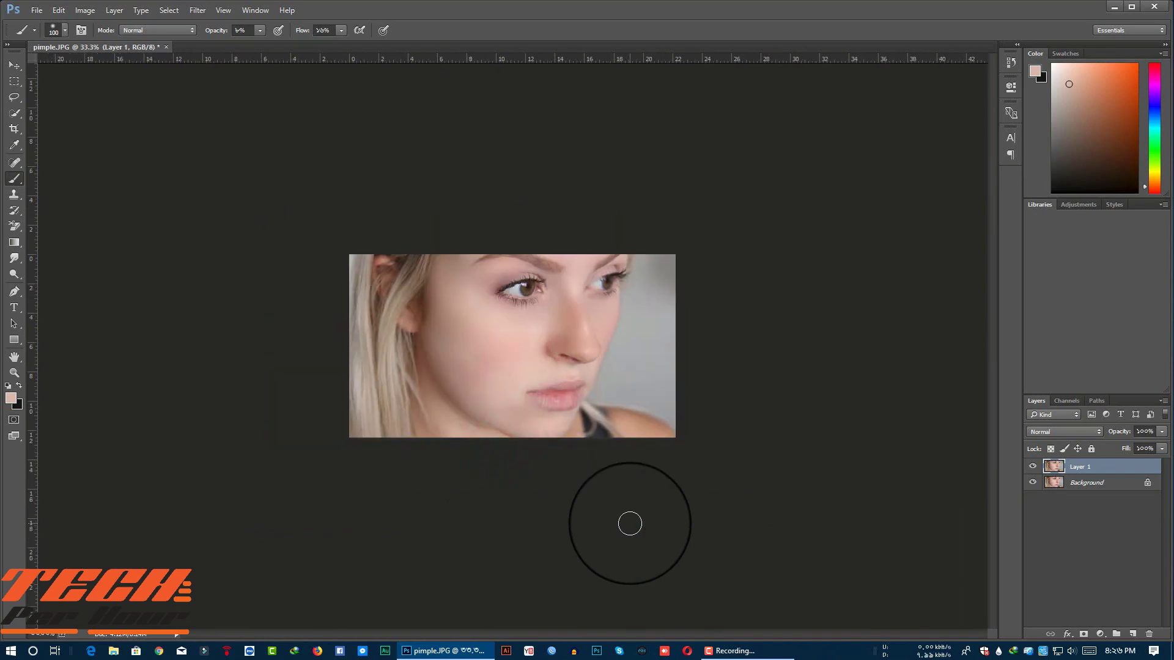